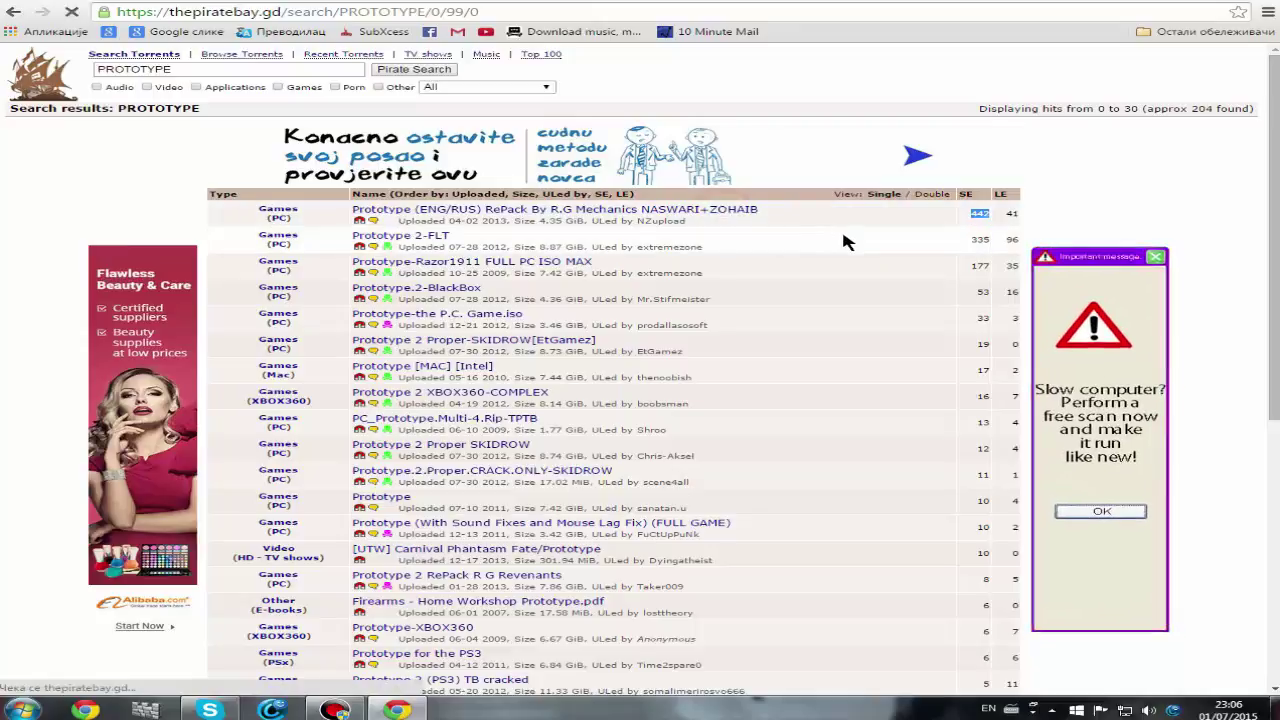
Open the details page of the Prototype (ENG/RUS) RePack By R.G Mechanics torrent and check its listed size.
click(667, 210)
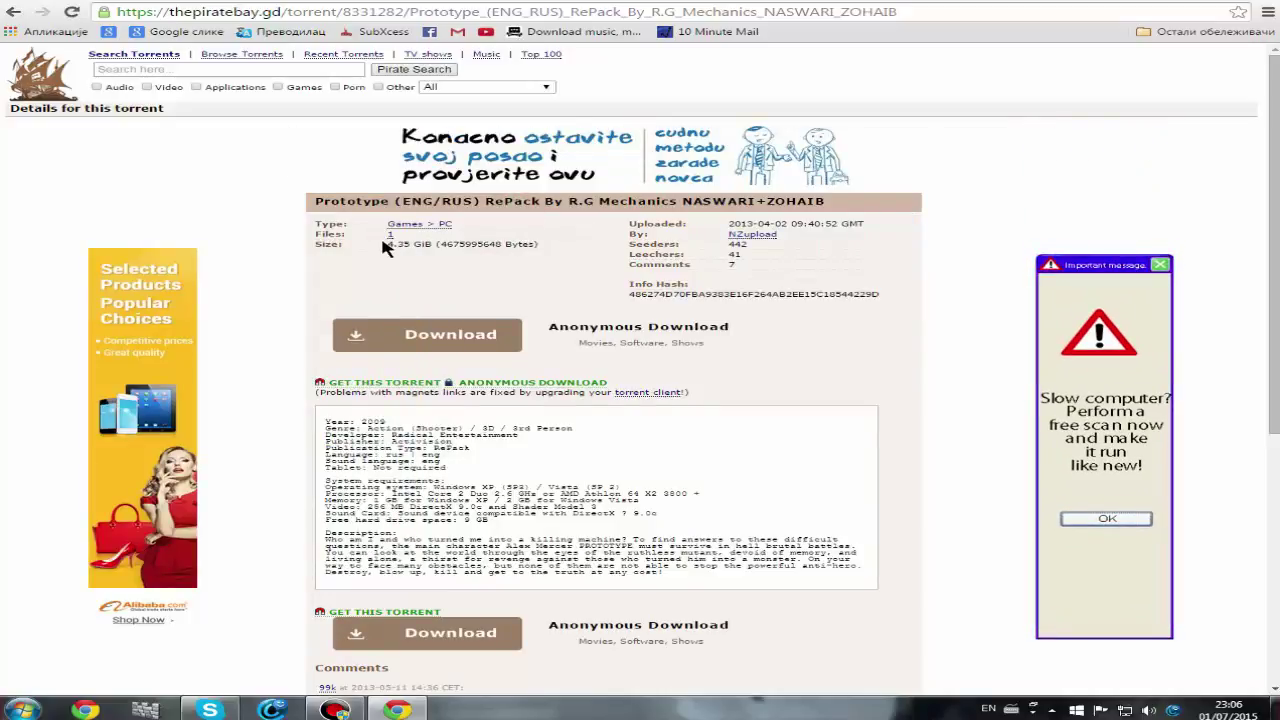
drag(386, 244, 430, 244)
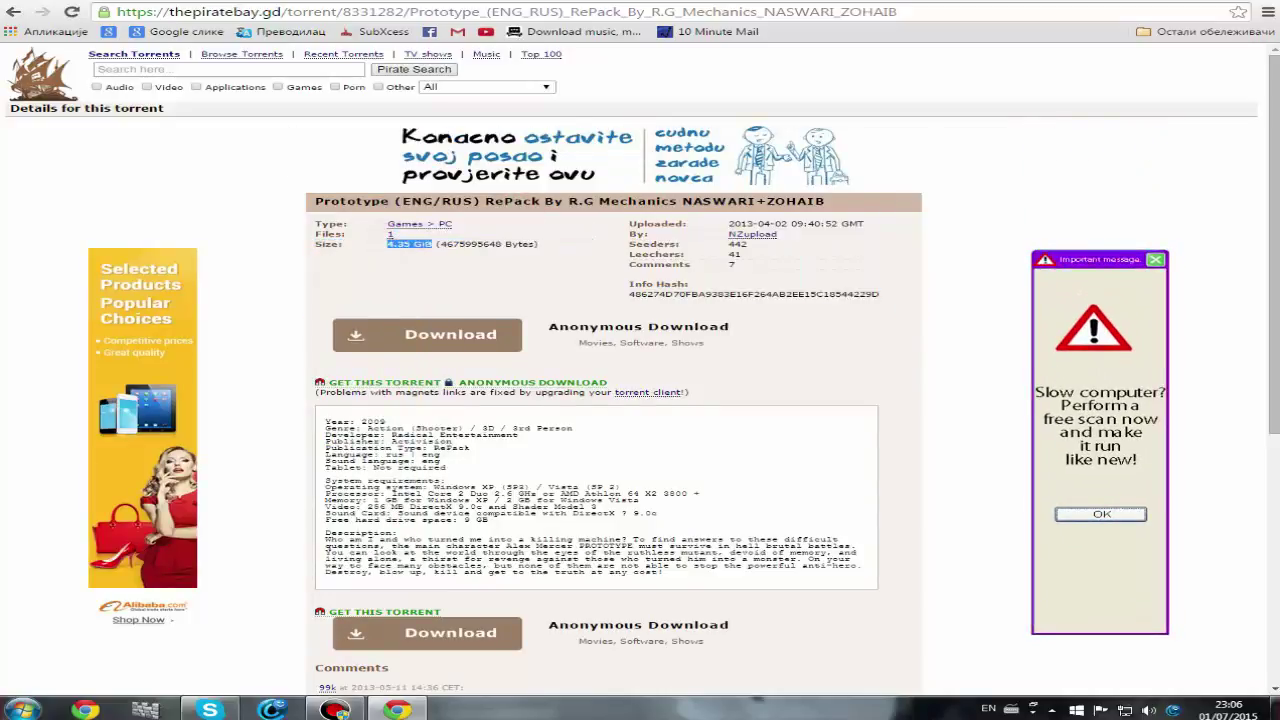
click(455, 292)
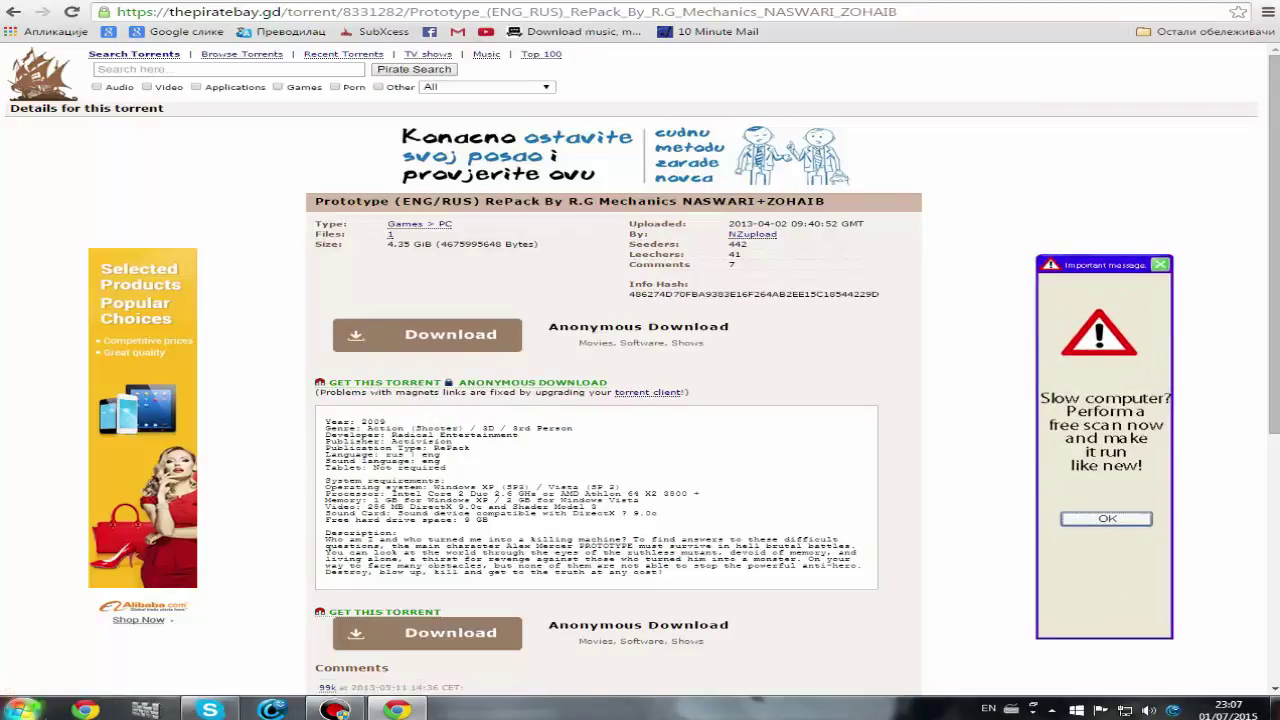
Check the computer's processor, memory and system type in the Windows system properties, then close that window.
click(22, 710)
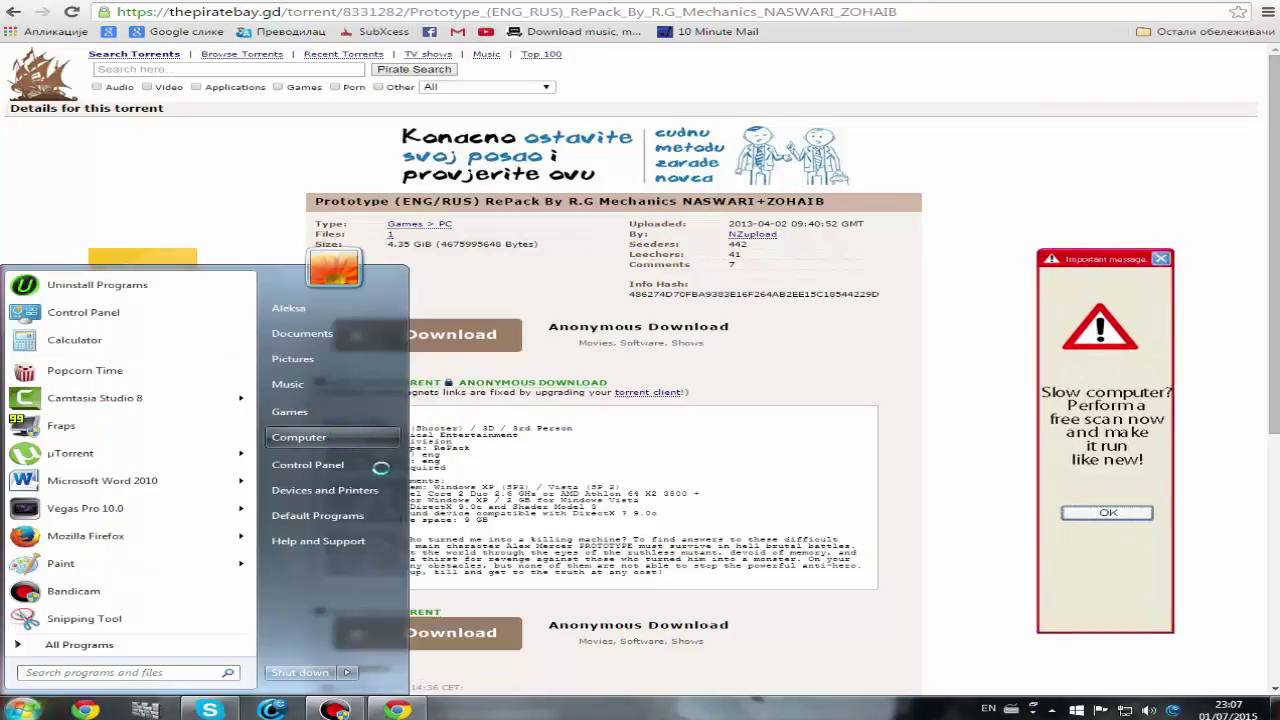
right_click(340, 437)
click(449, 571)
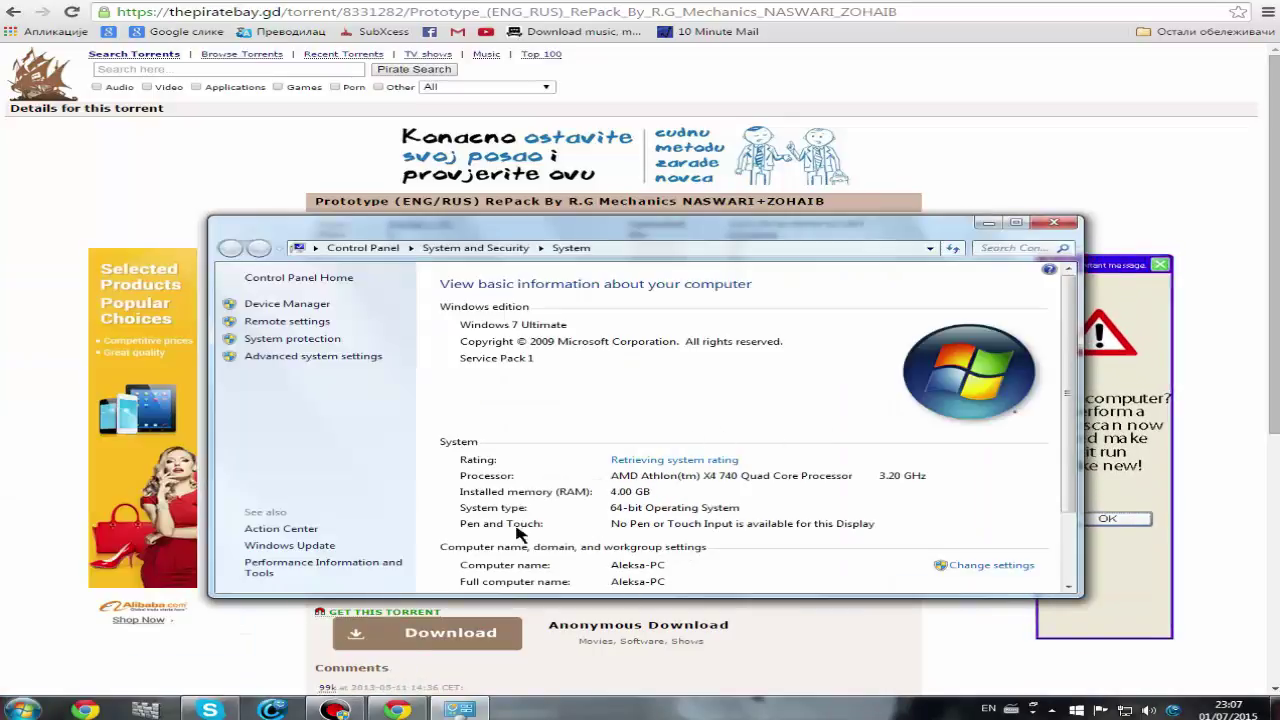
scroll(940, 490, down, 2)
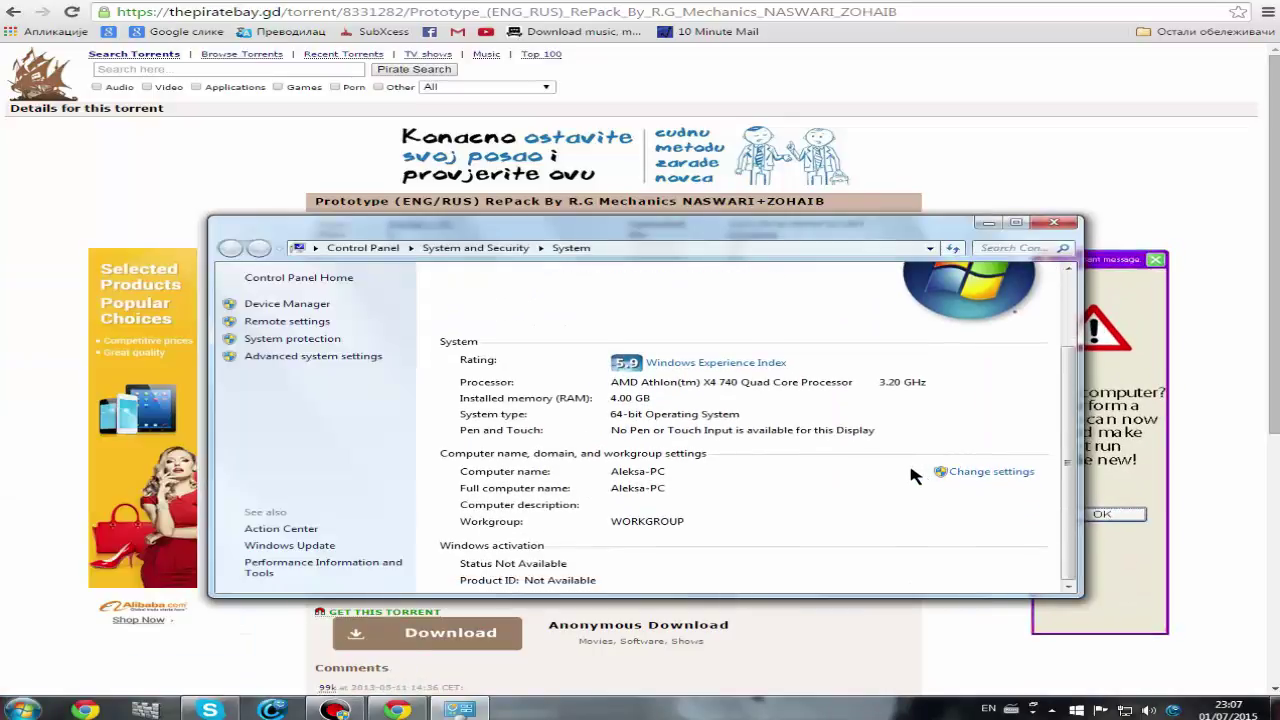
scroll(912, 475, up, 2)
click(1055, 221)
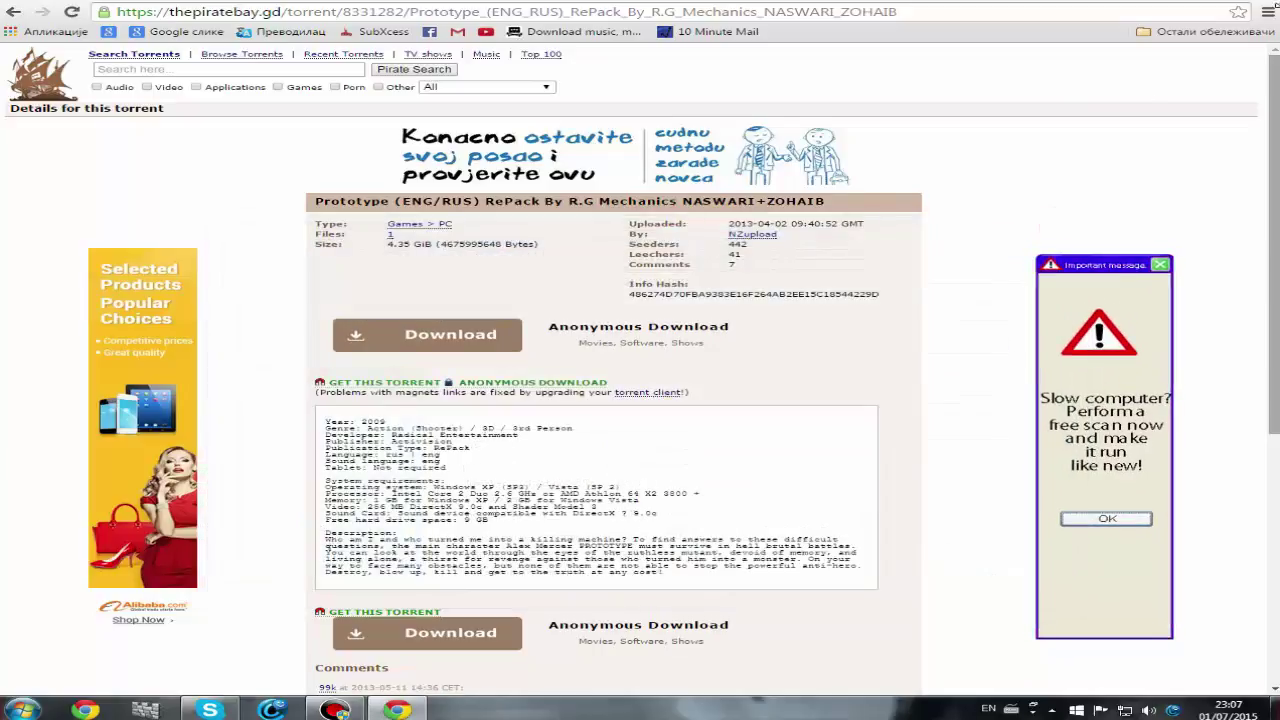
Add the torrent to µTorrent through its magnet link and set the save folder to E:\prototype.
click(396, 383)
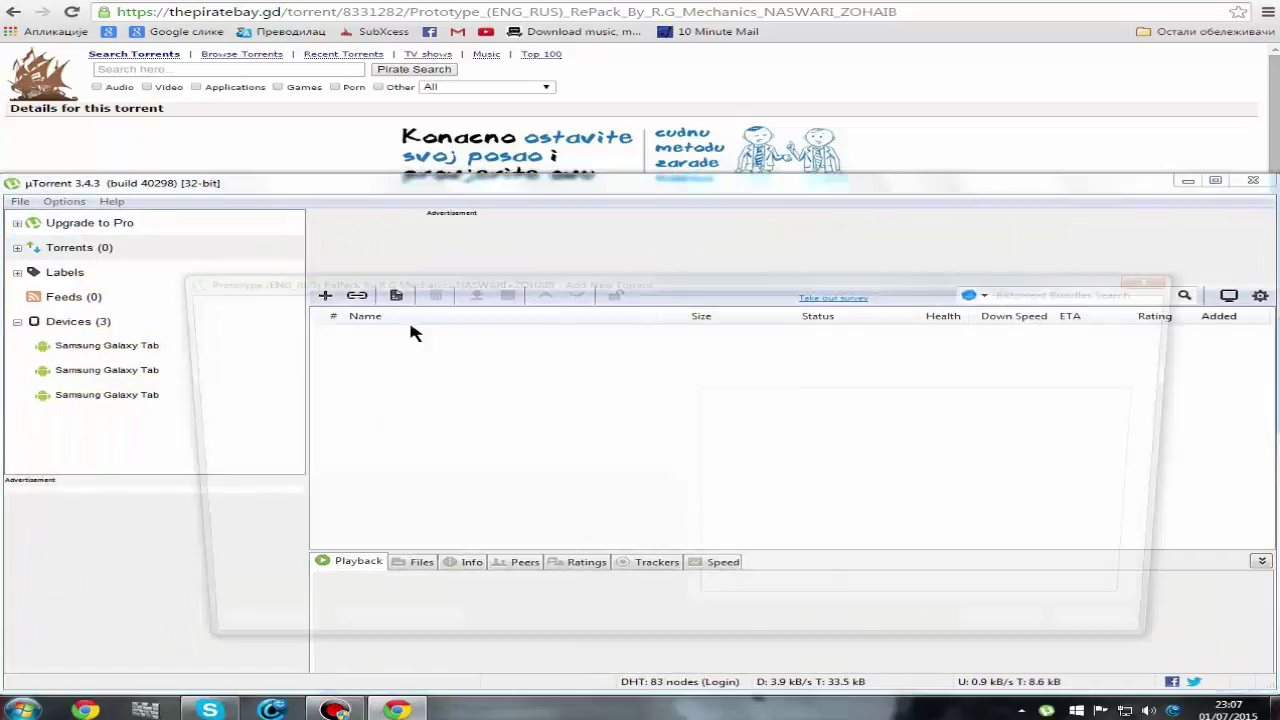
click(460, 323)
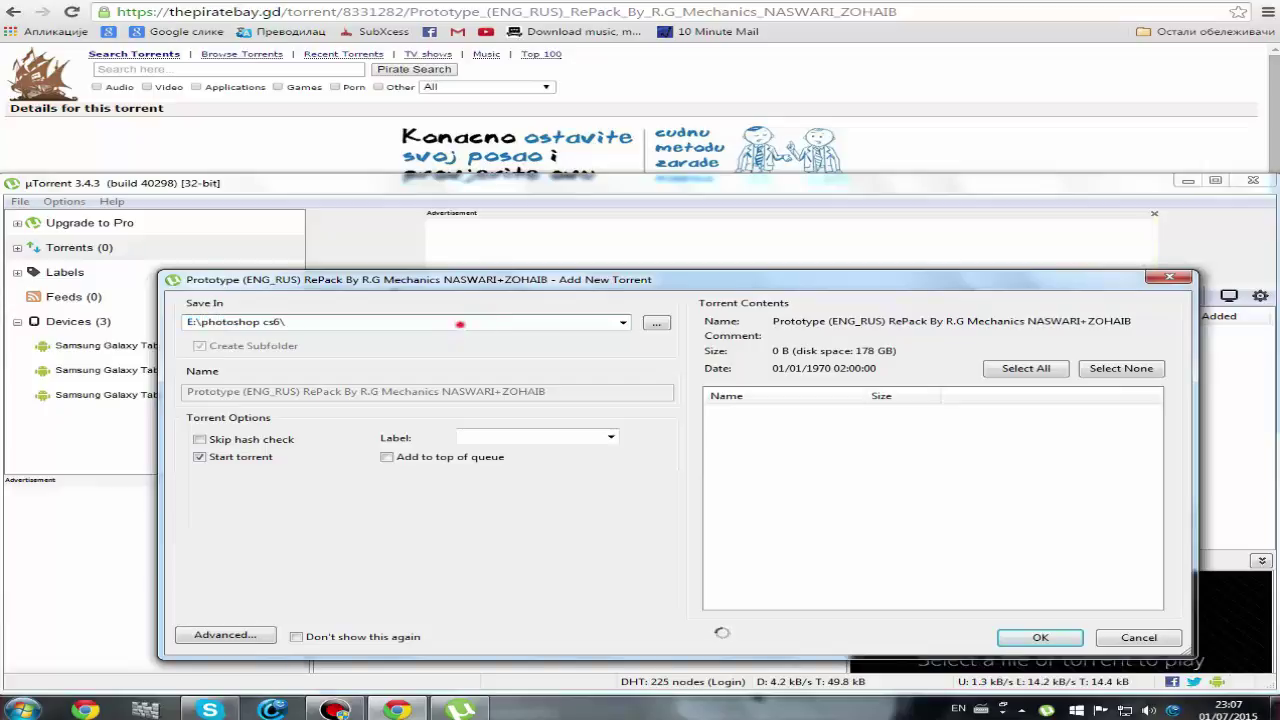
drag(460, 323, 214, 322)
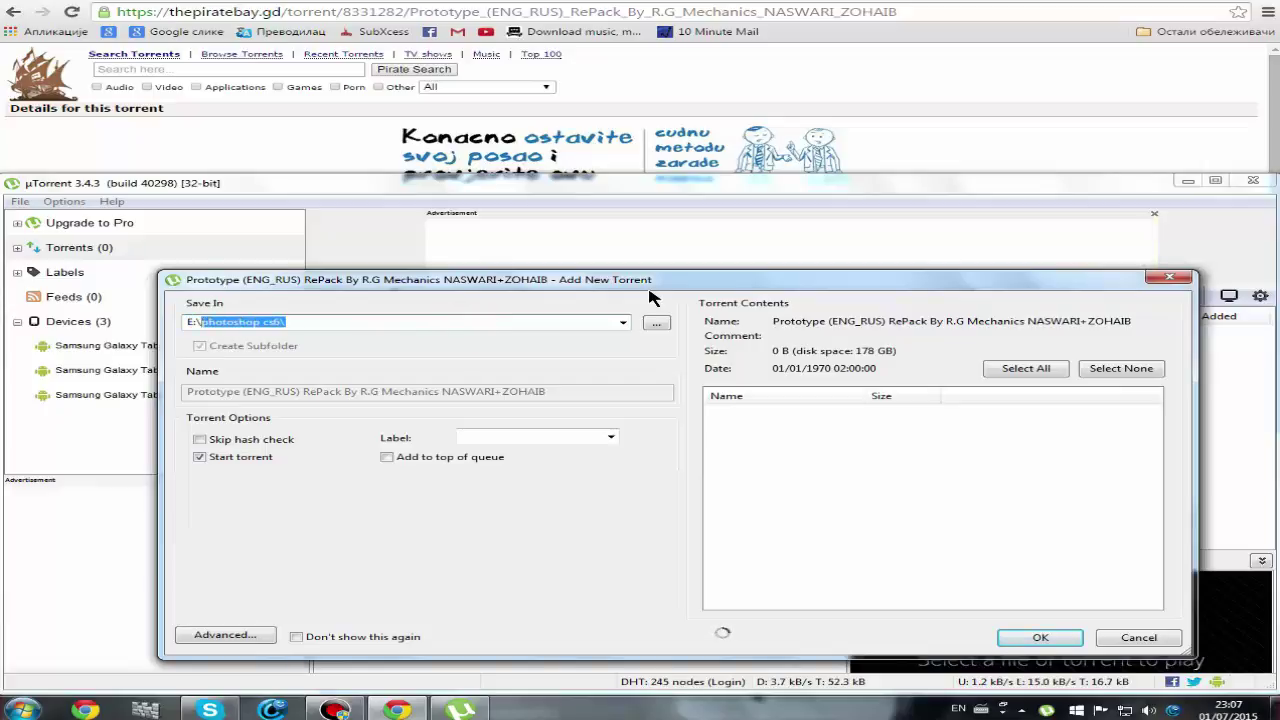
text(prot)
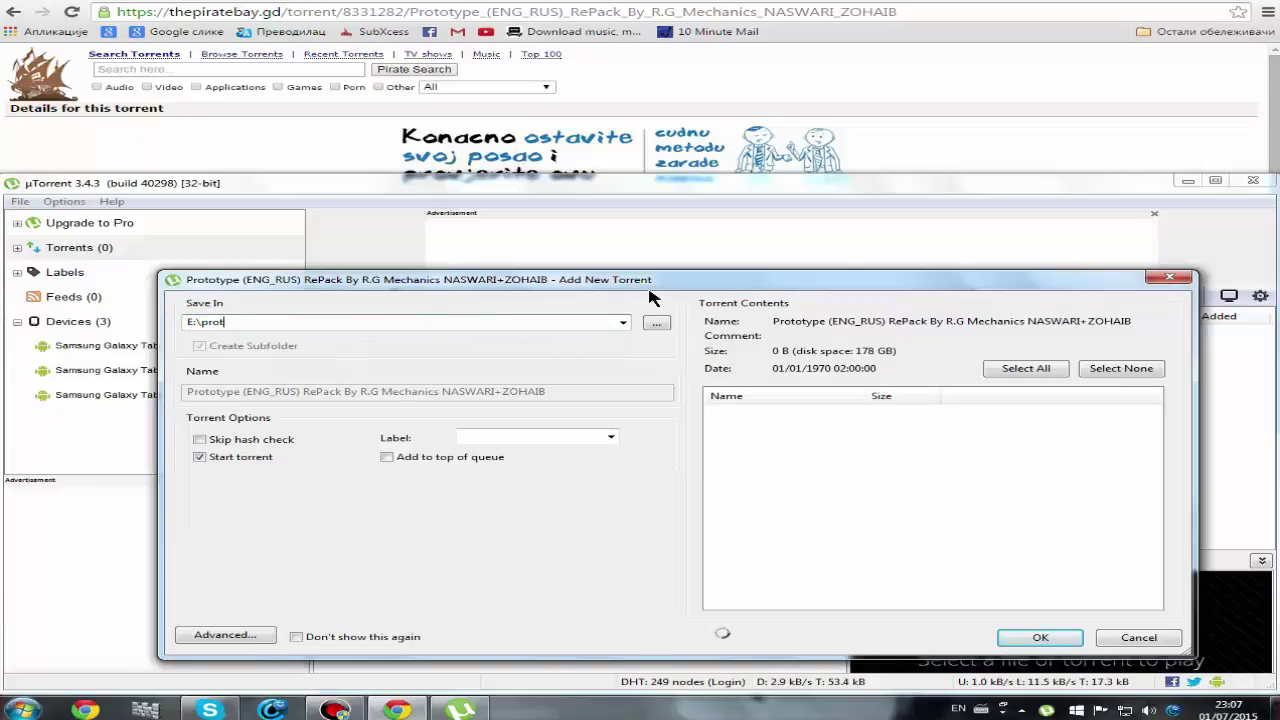
text(otu)
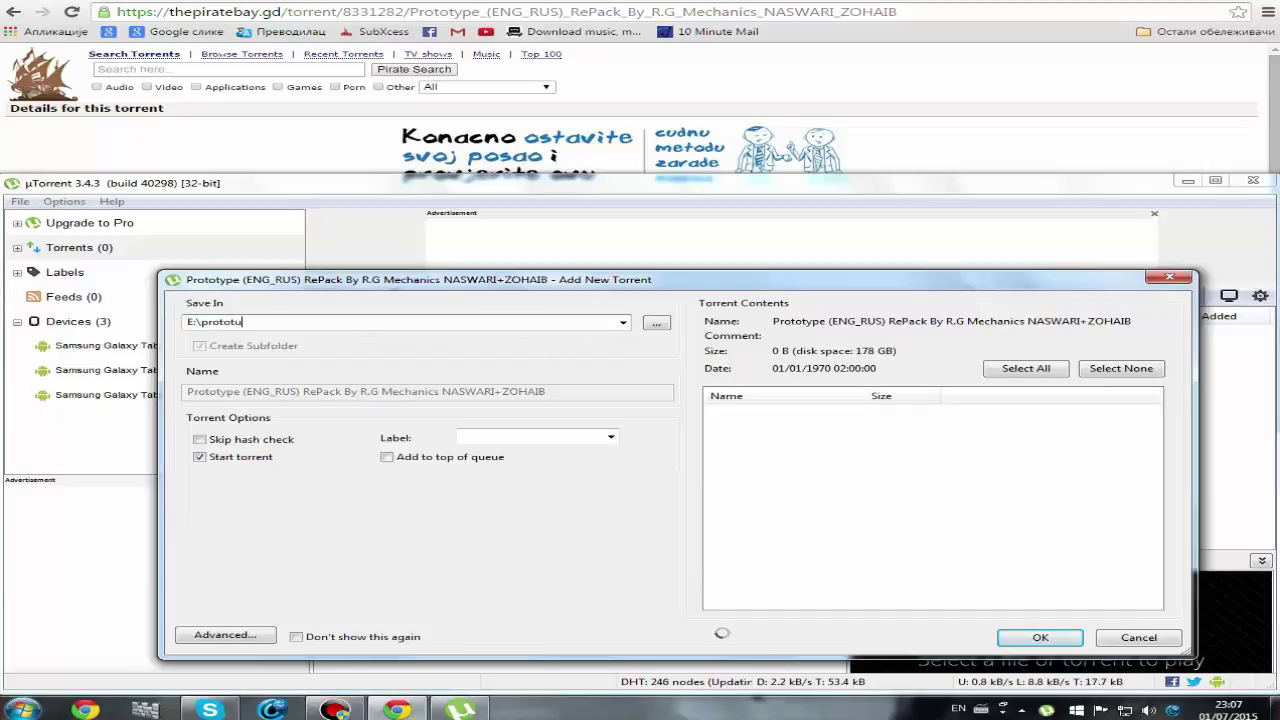
text(pe)
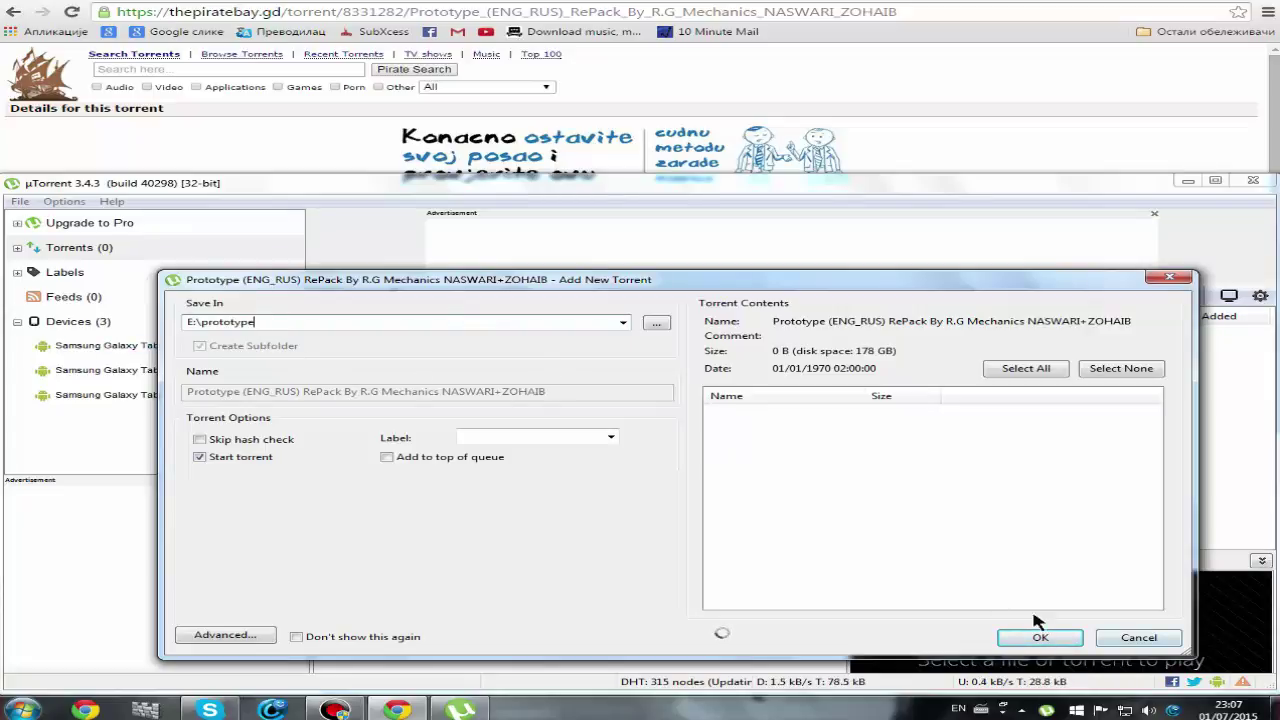
Keep Prototype.iso selected in the torrent contents and start the download.
click(657, 322)
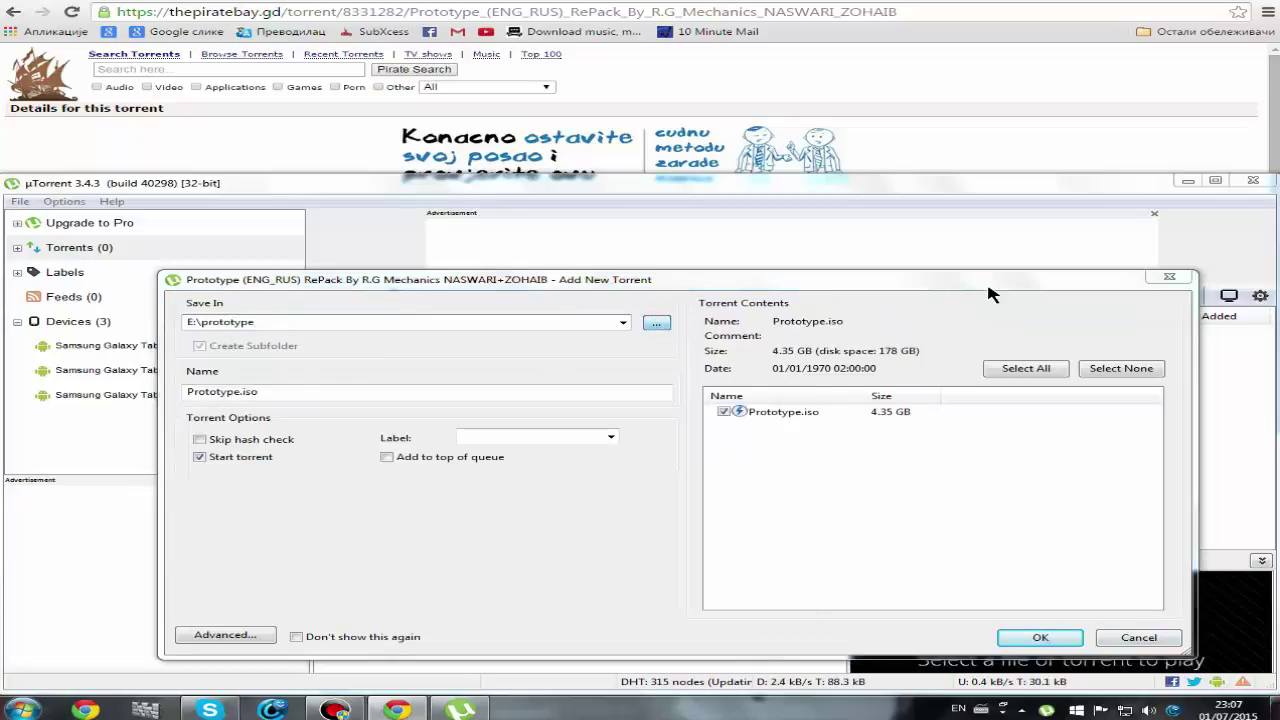
click(775, 296)
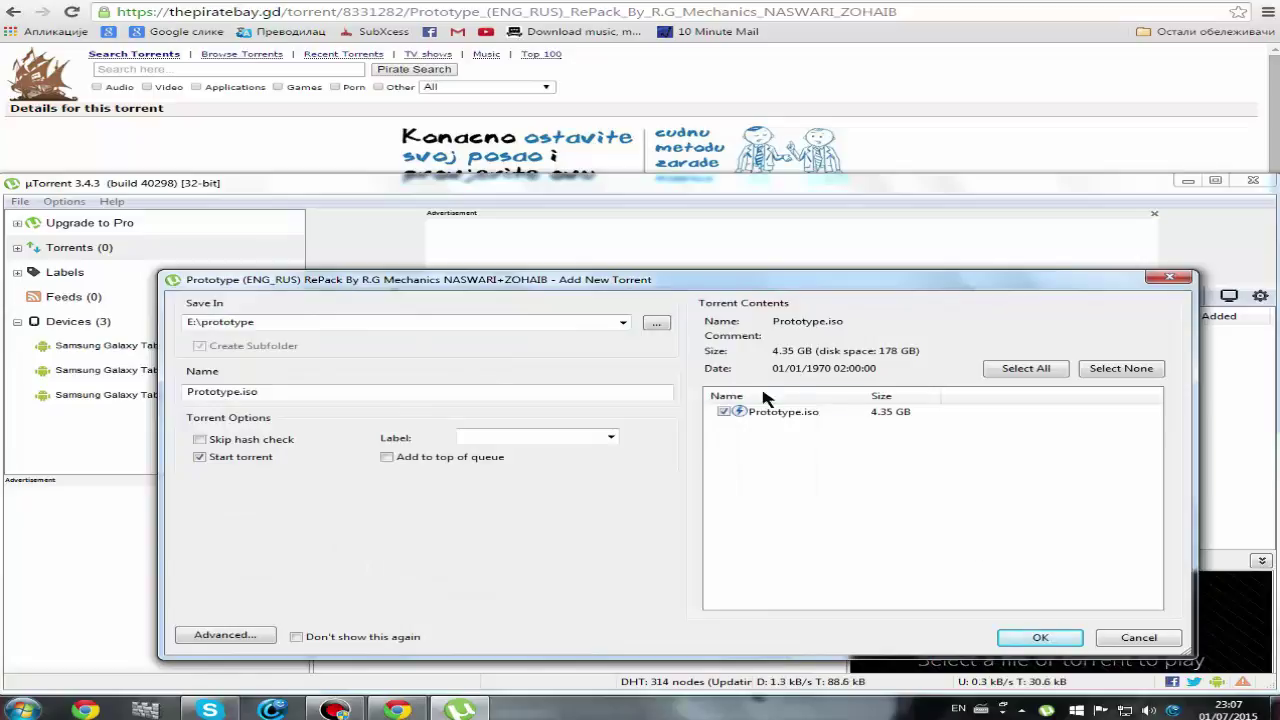
click(722, 411)
click(722, 411)
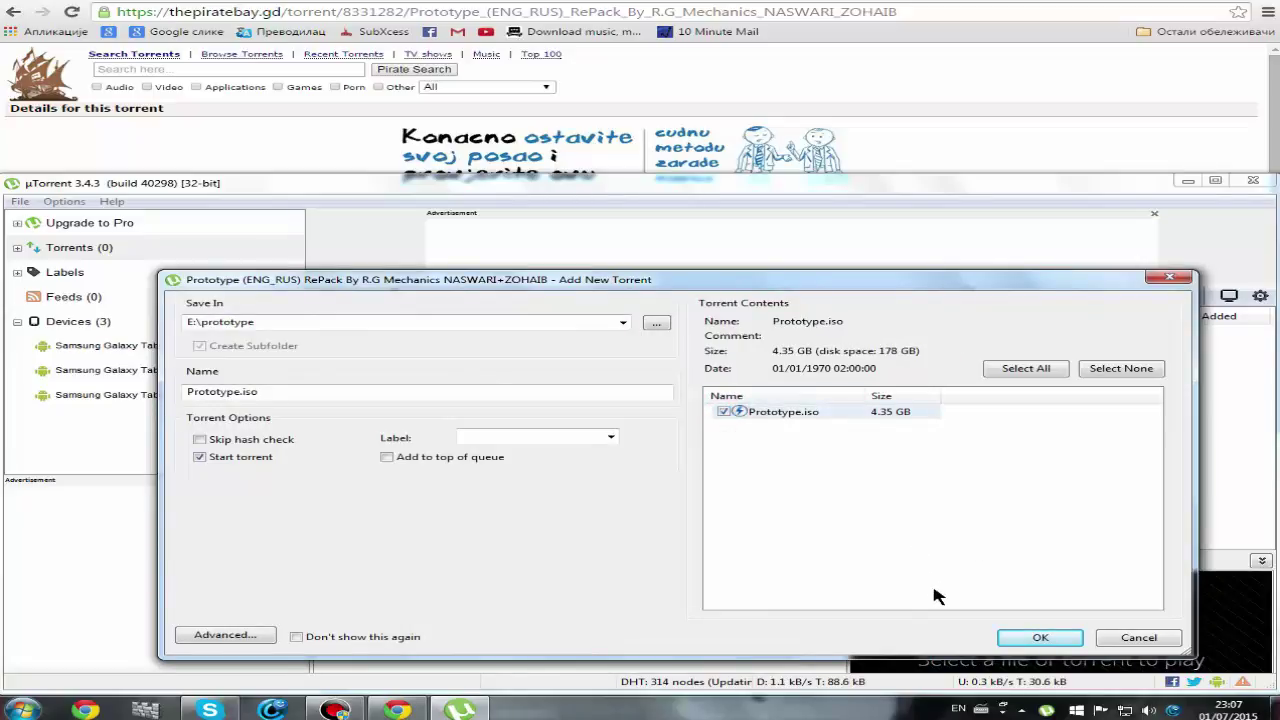
click(1008, 638)
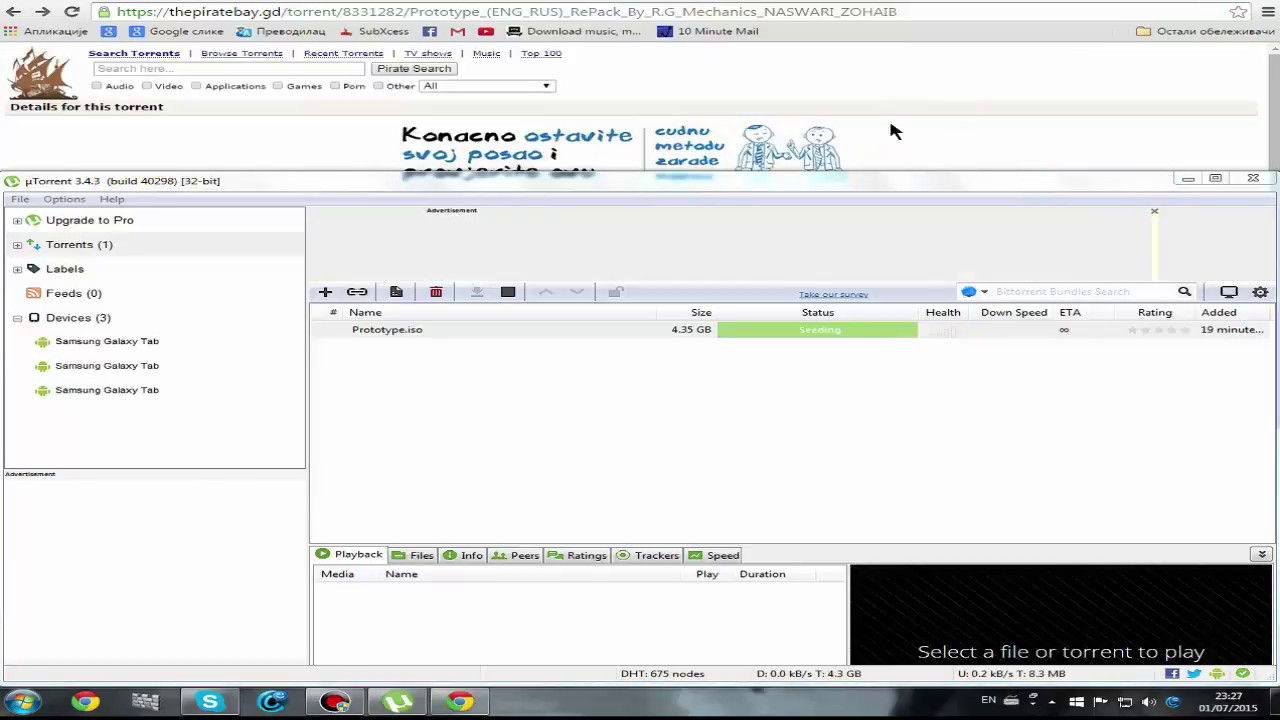
Open the downloaded torrent's folder and open Prototype.iso with DAEMON Tools Lite, set as the default program for this file type.
double_click(470, 332)
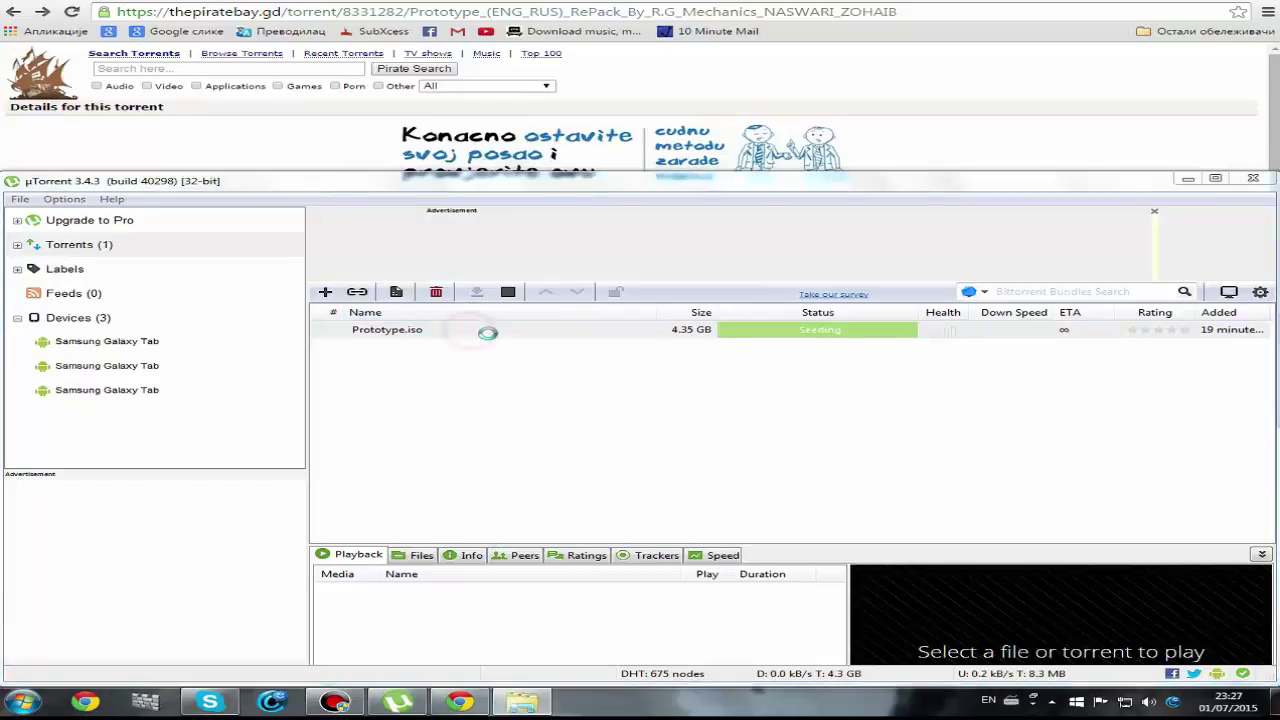
drag(702, 178, 444, 131)
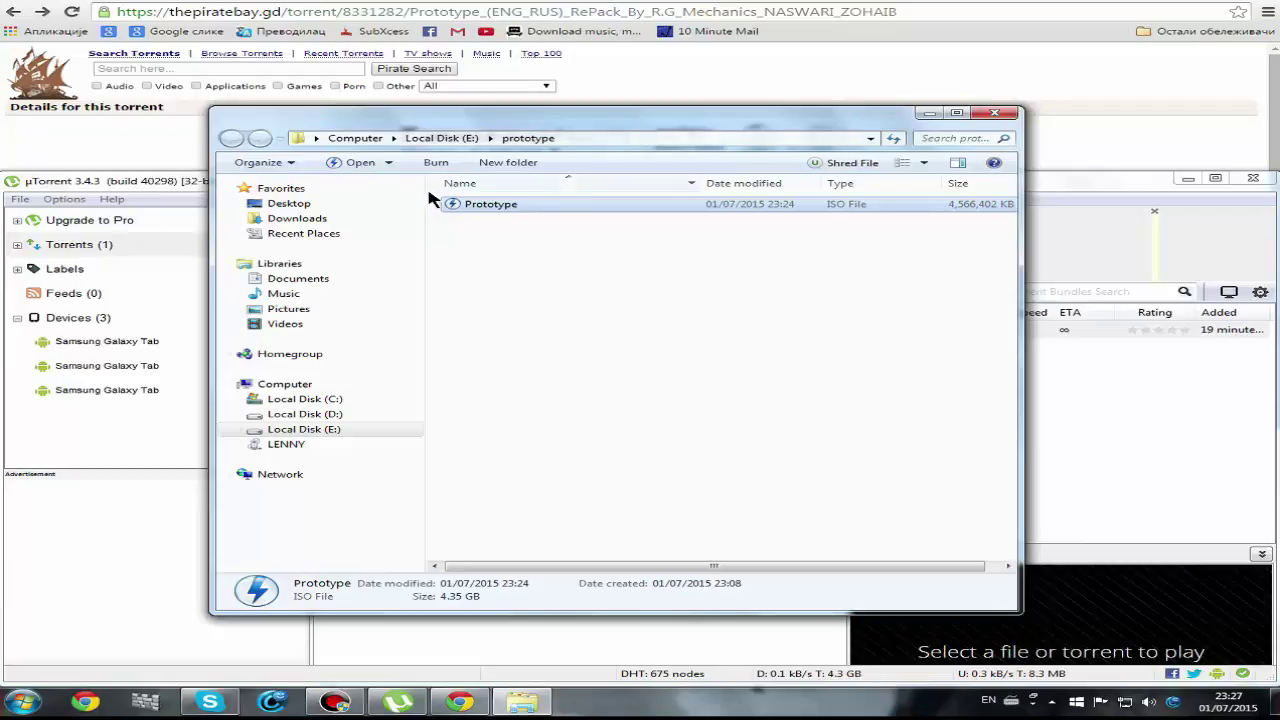
right_click(561, 206)
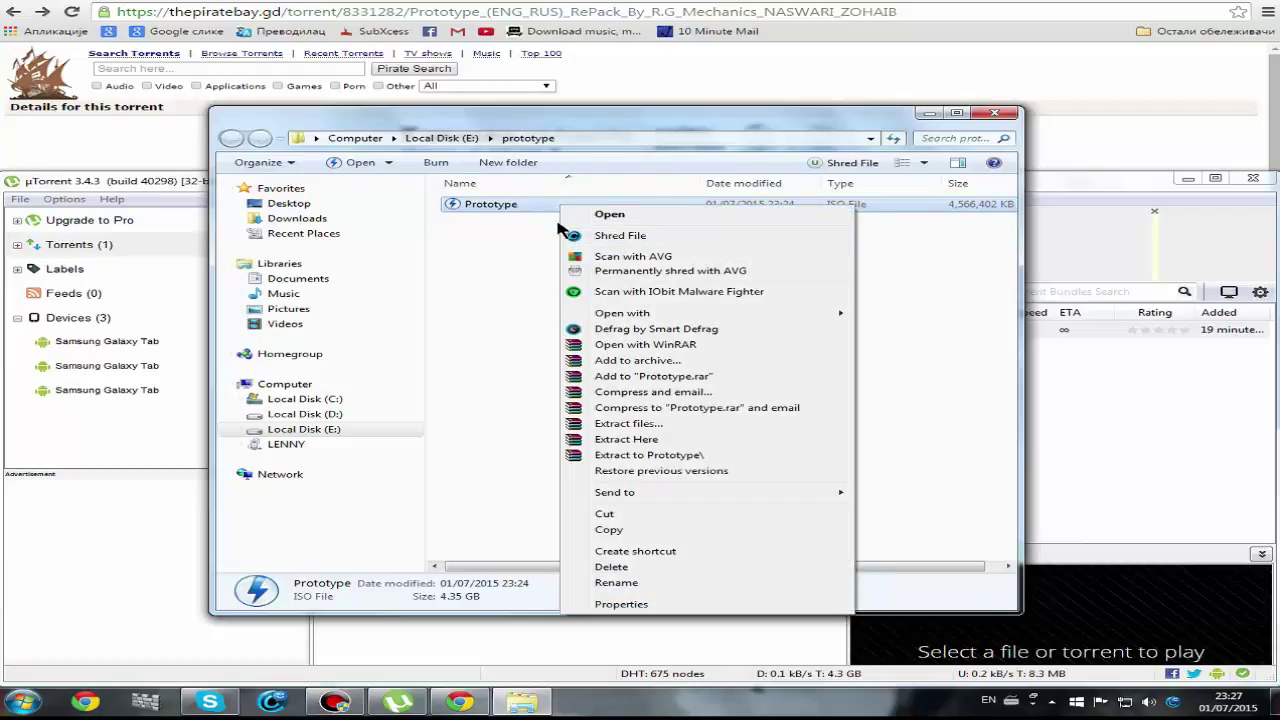
mouse_move(665, 318)
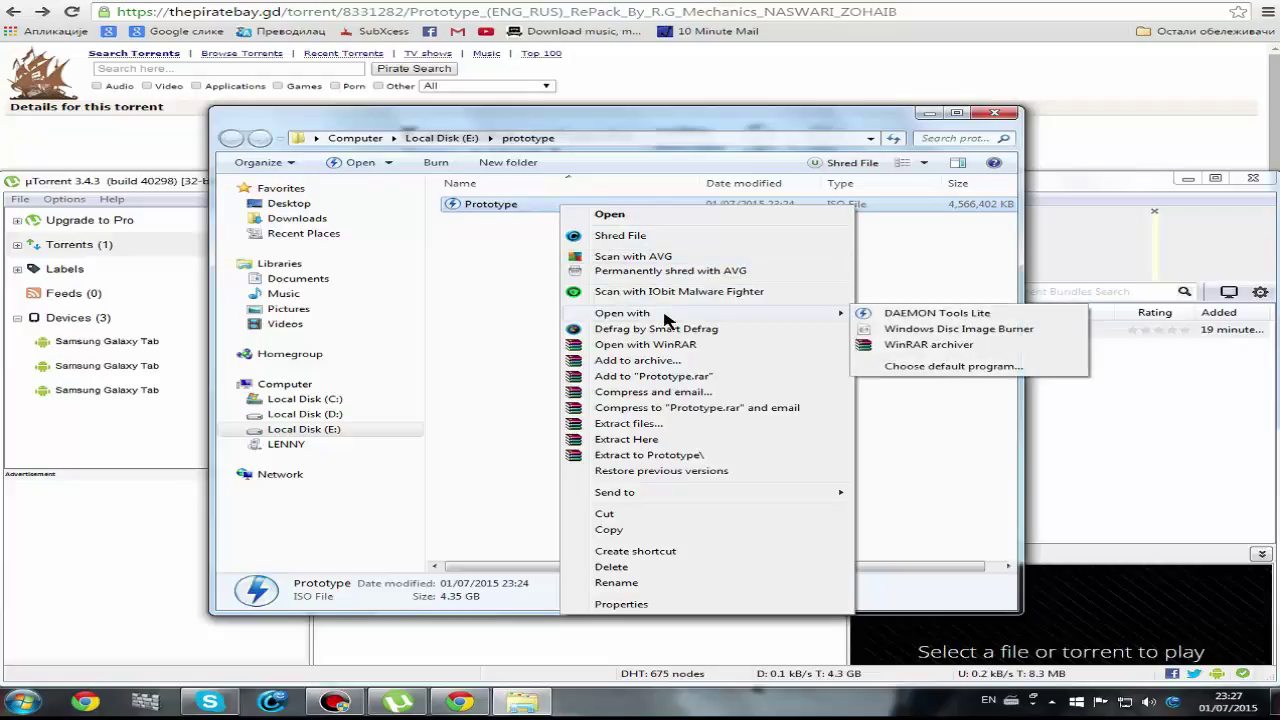
click(993, 364)
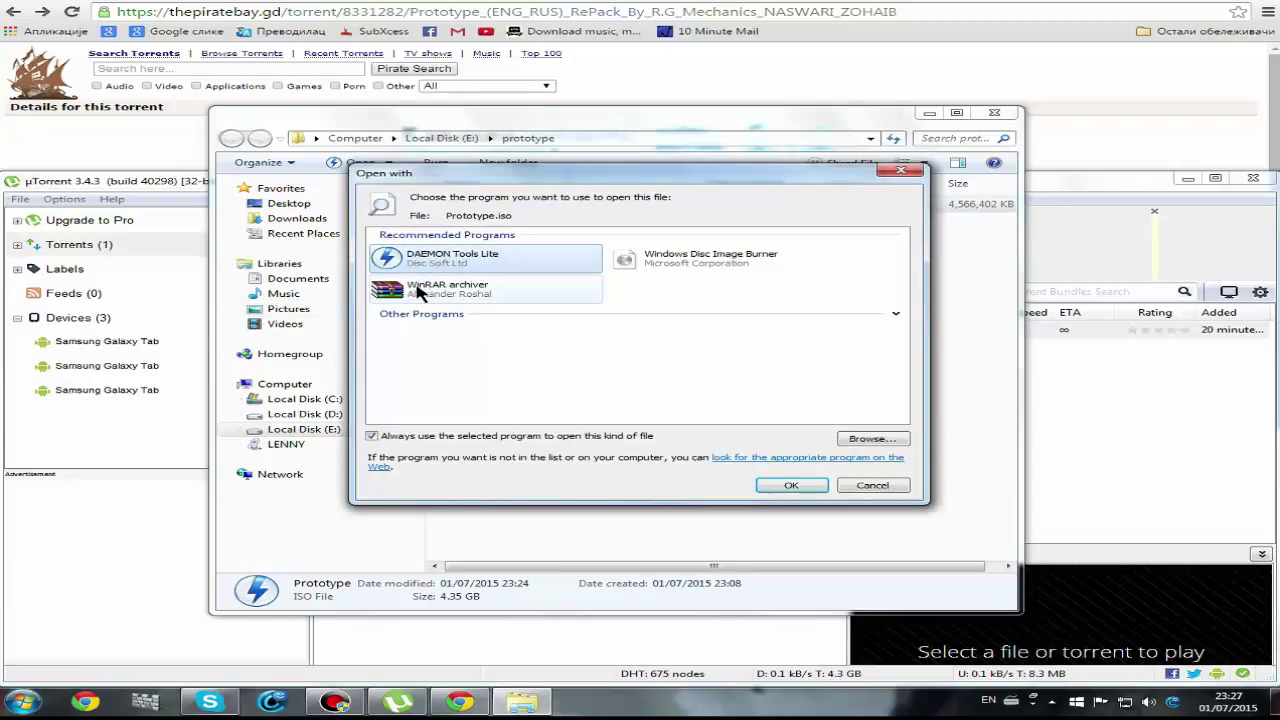
click(783, 485)
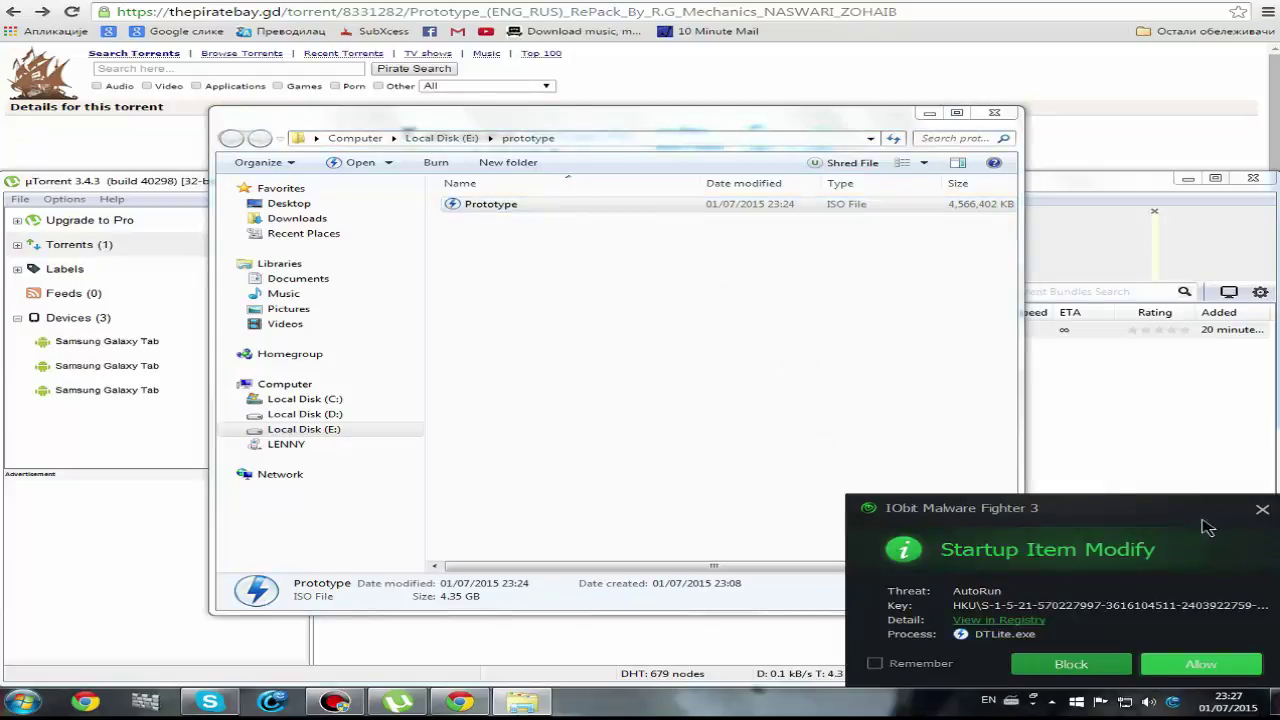
Allow the startup item change by DTLite.exe and run setup.exe from the mounted Prototype disc.
click(1155, 673)
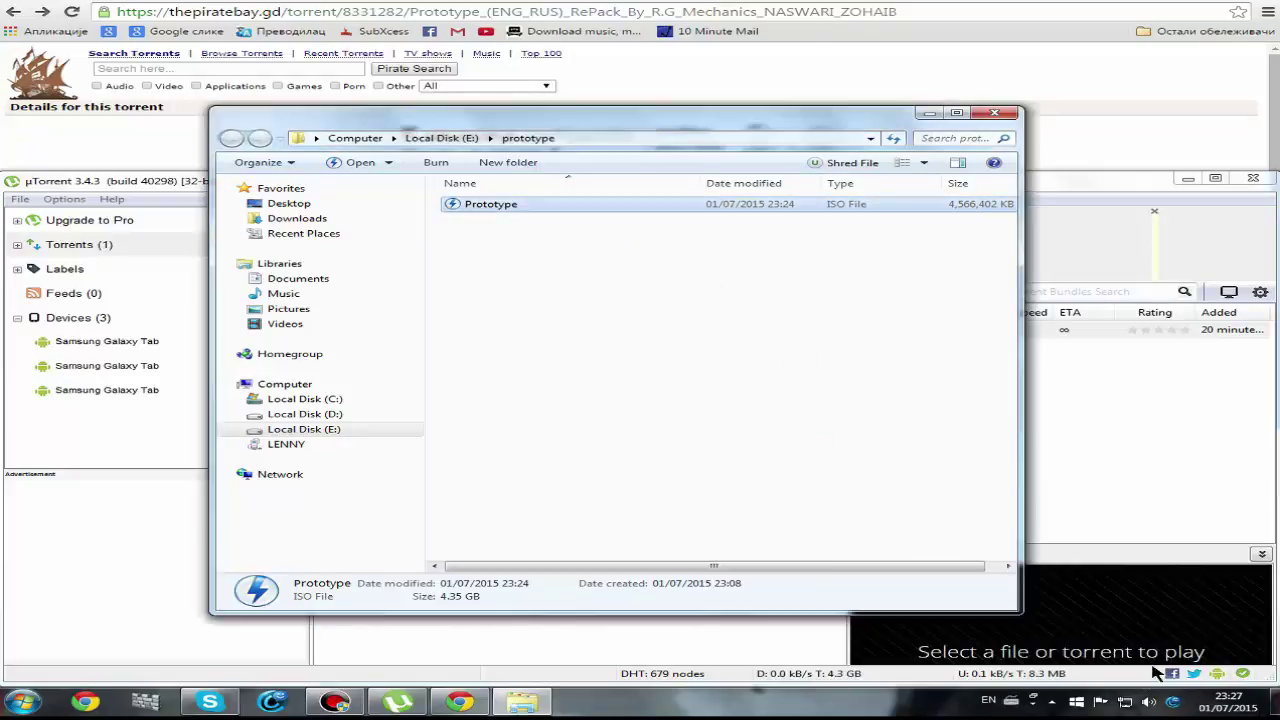
click(488, 210)
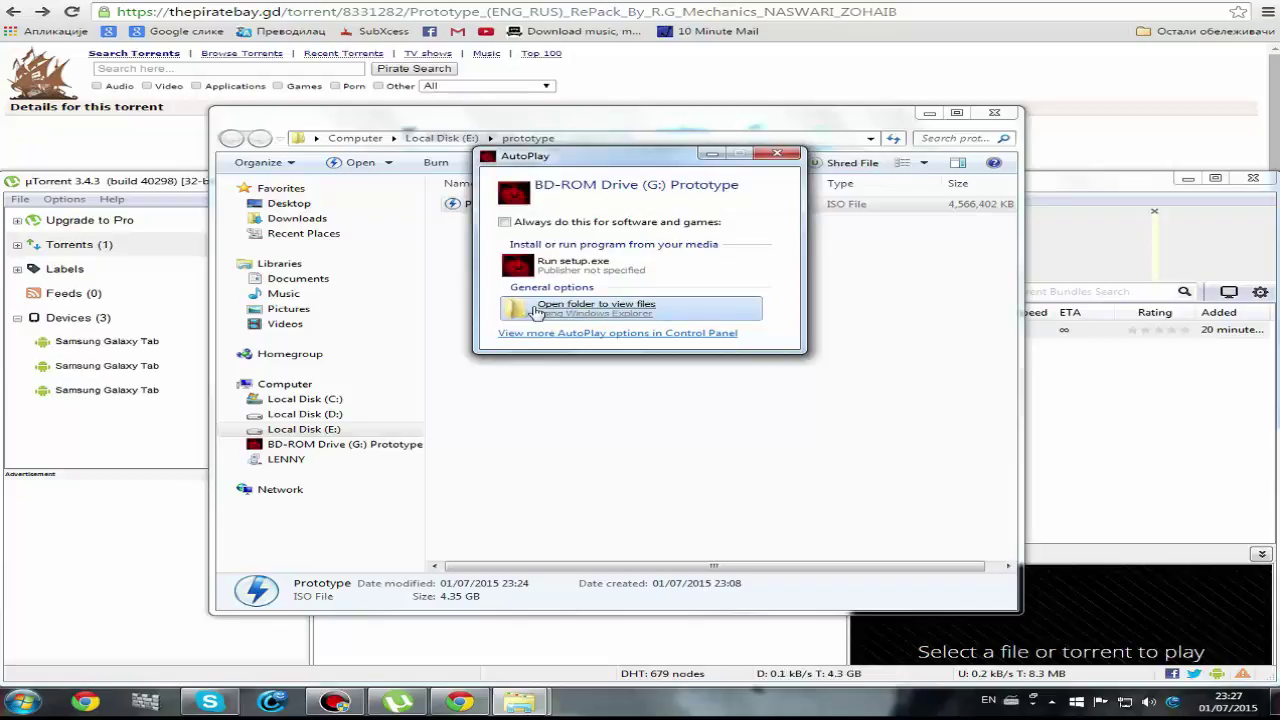
click(581, 265)
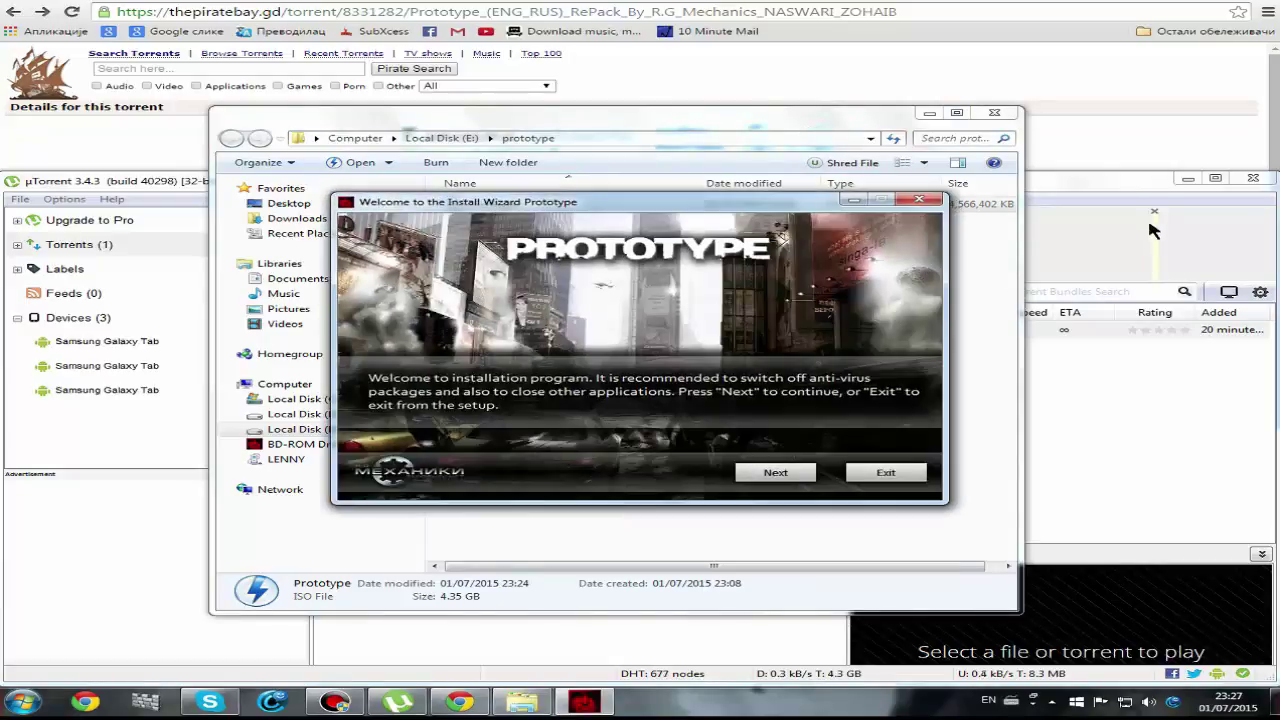
Close the µTorrent window and get the browser out of the way, leaving the install wizard open.
click(1172, 195)
click(1253, 178)
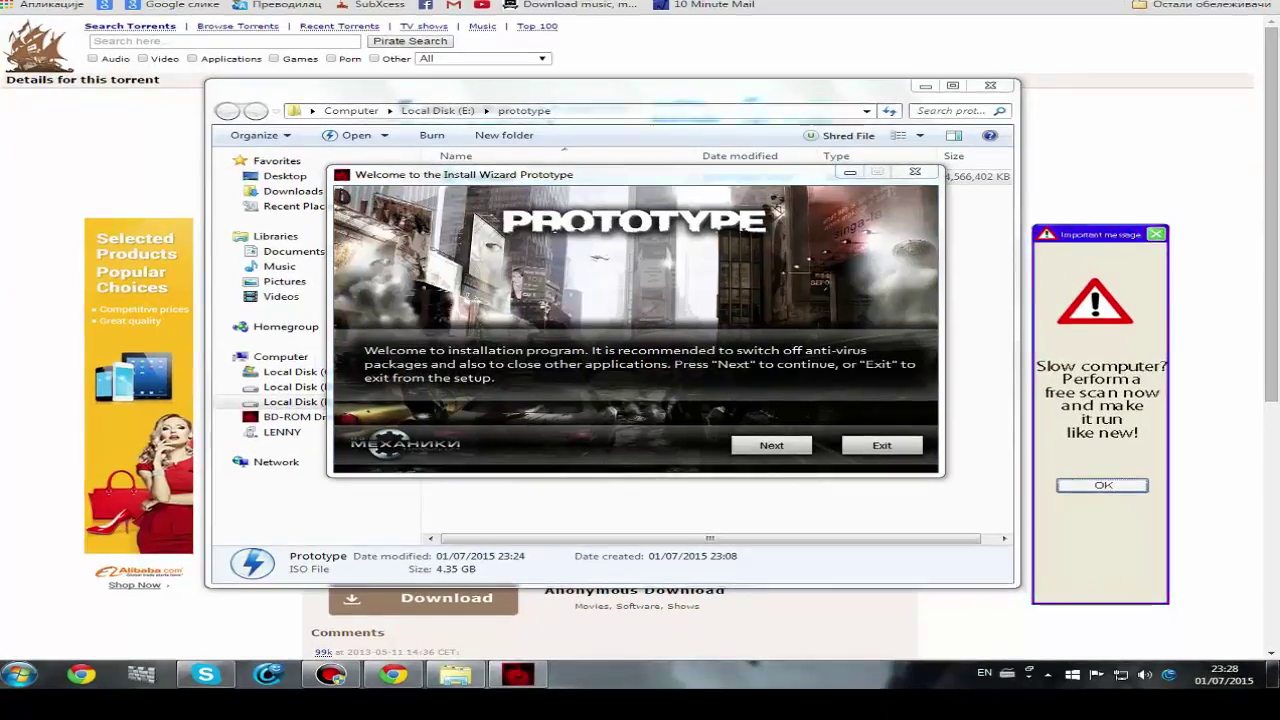
click(1143, 4)
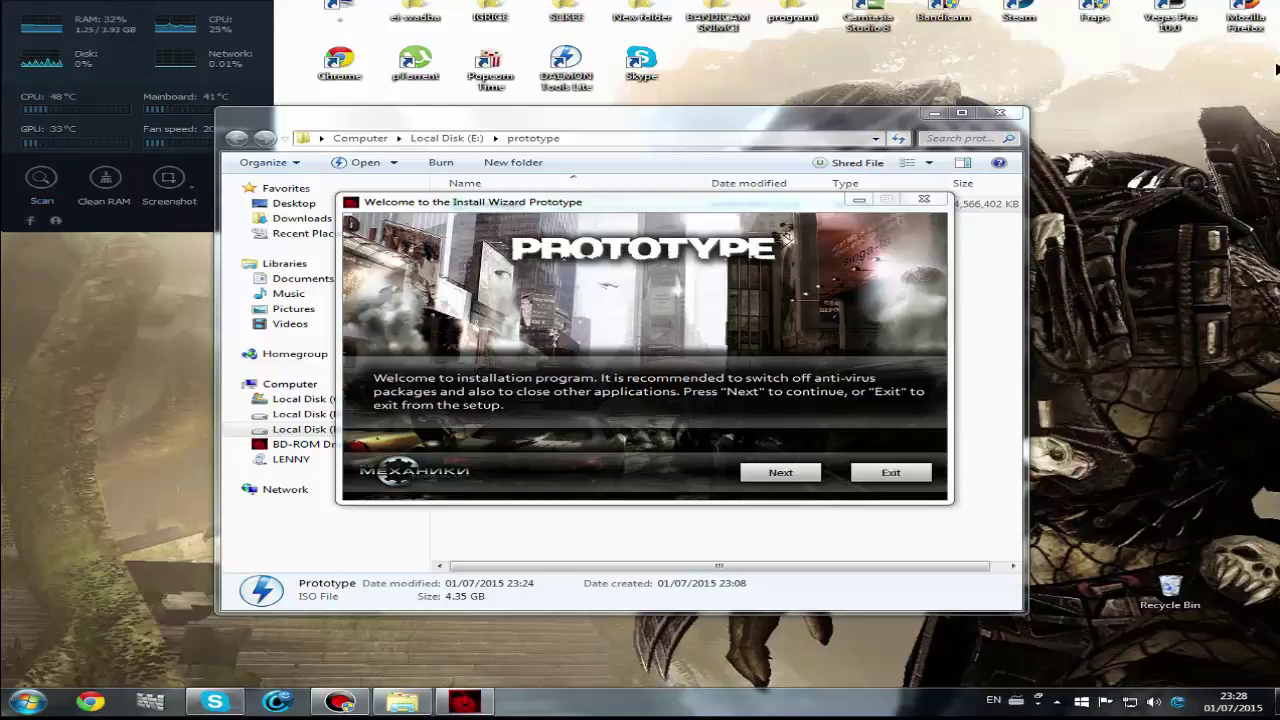
Set the Prototype installation folder to D:\prototype and continue the wizard to the component selection.
click(766, 476)
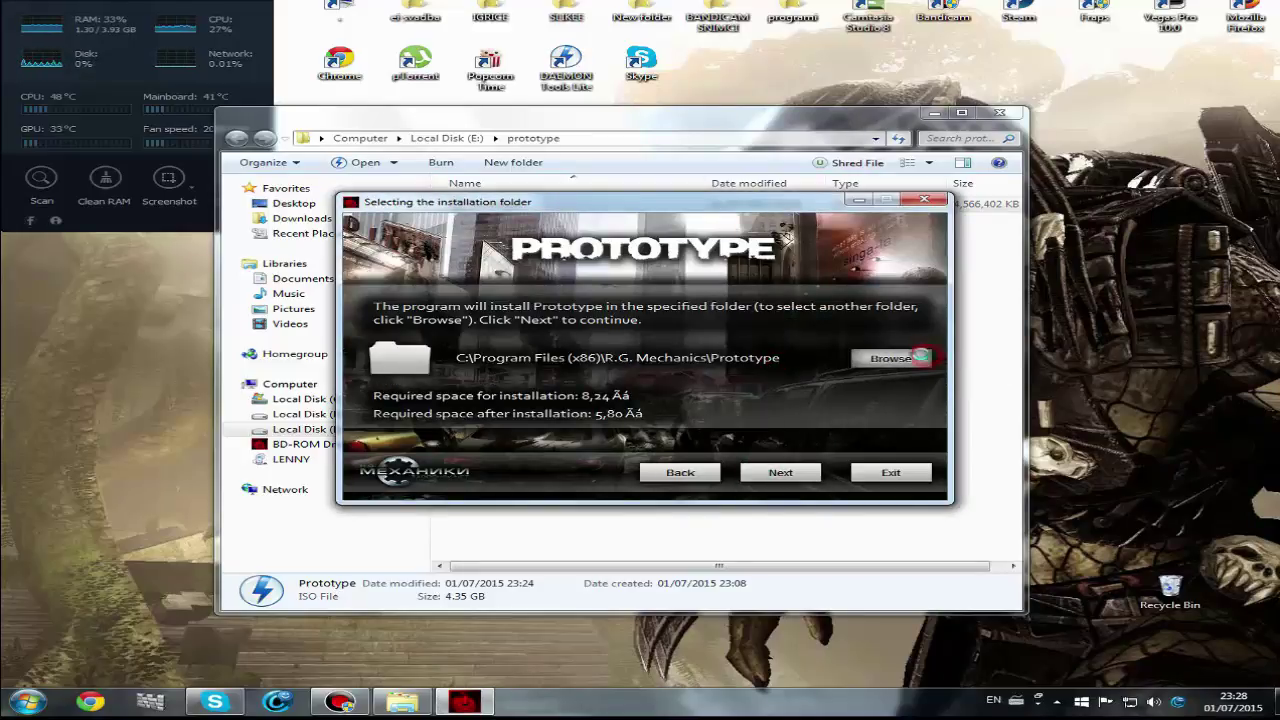
click(885, 358)
scroll(597, 283, up, 4)
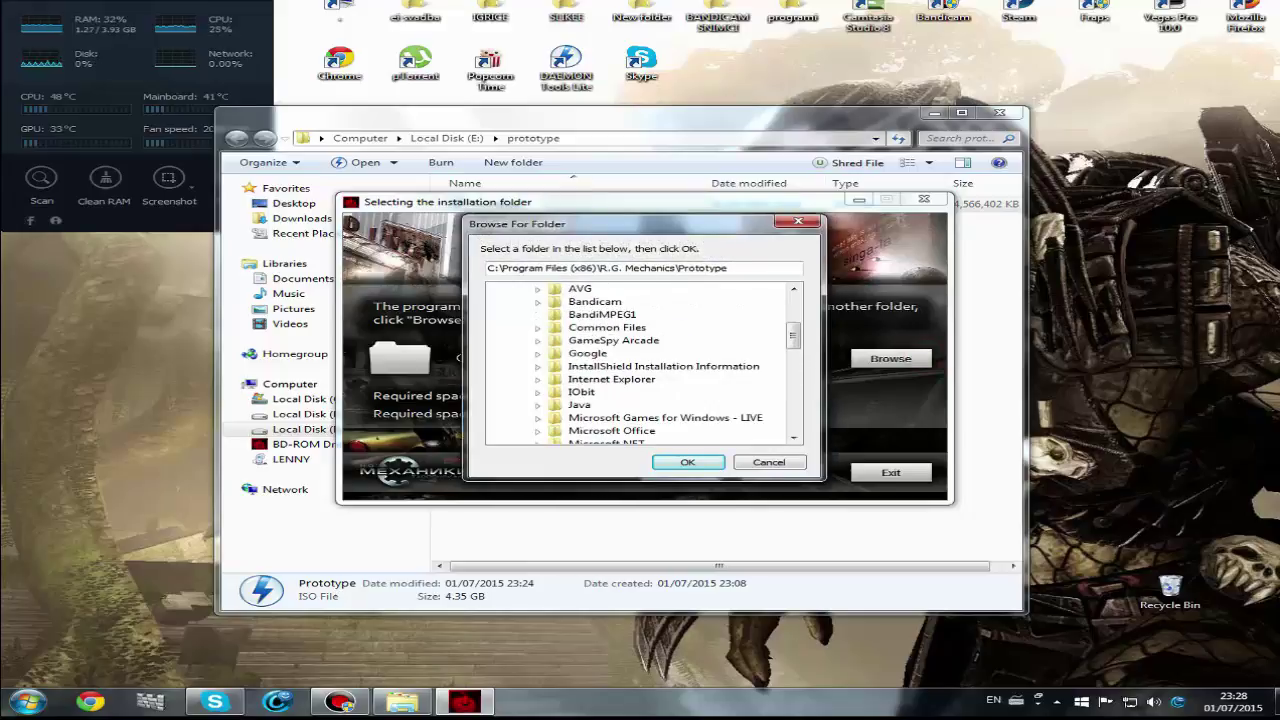
drag(694, 267, 487, 268)
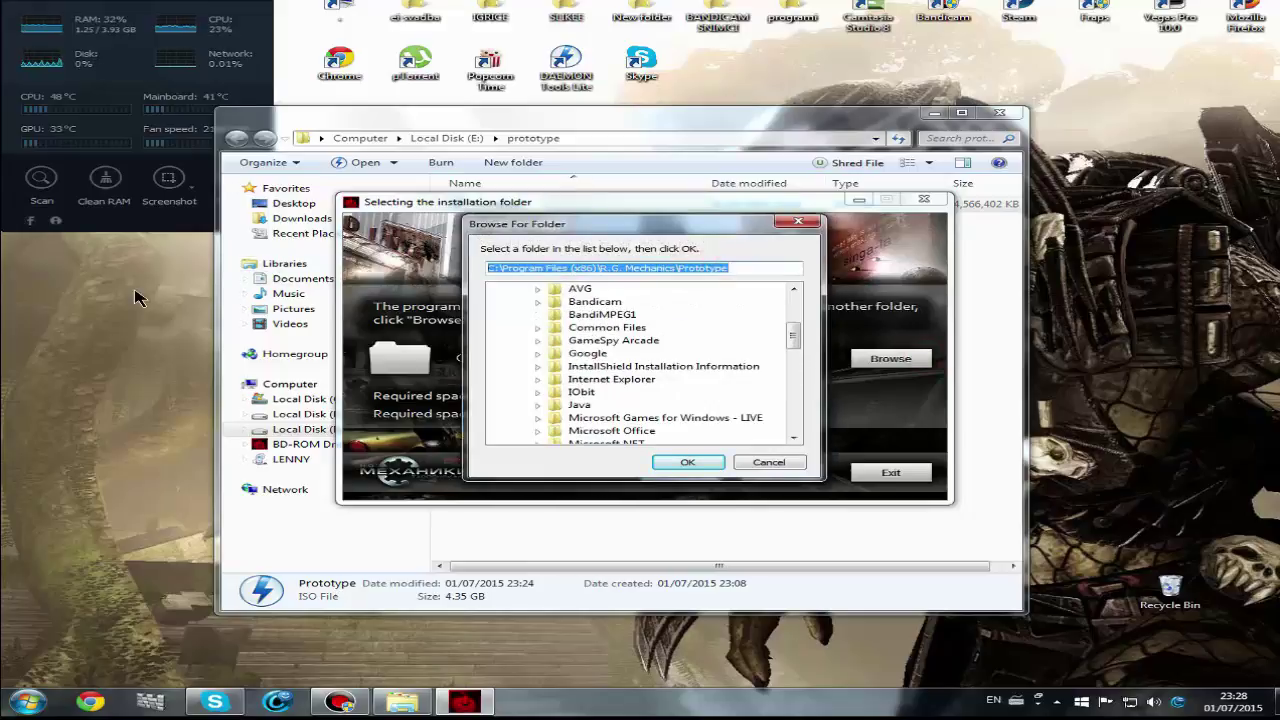
text(E)
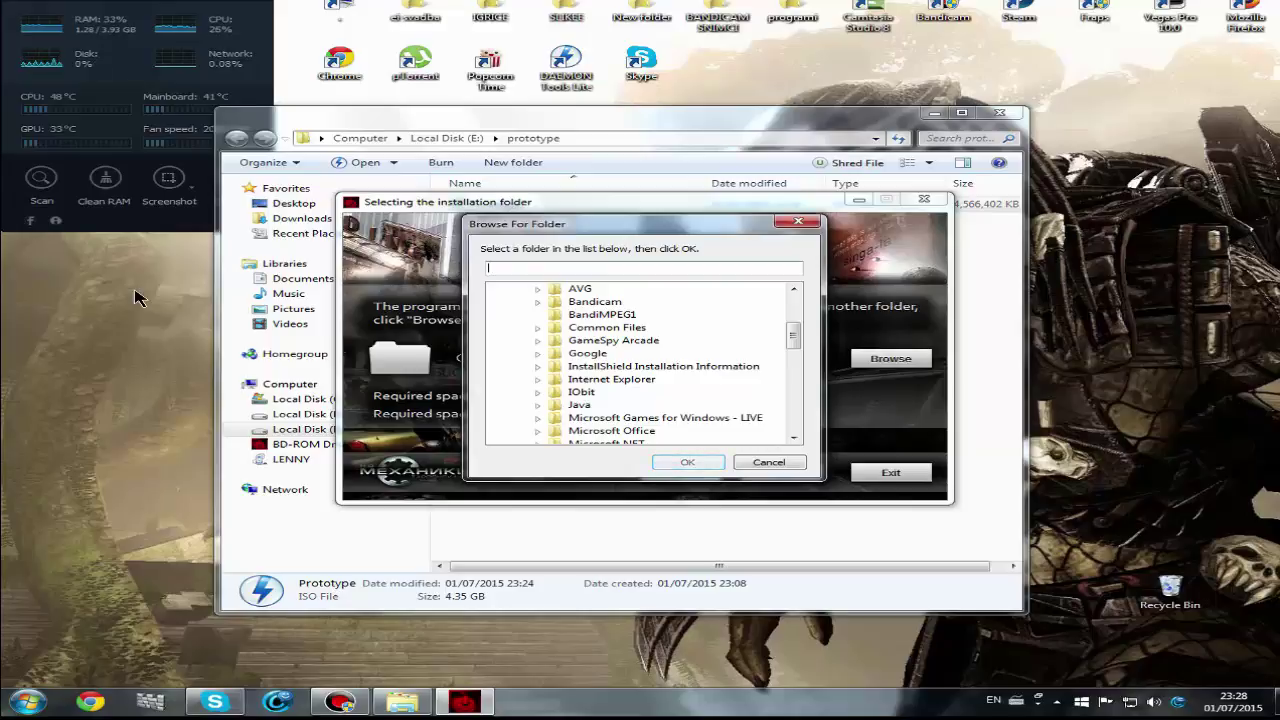
key(BackSpace)
text(D:)
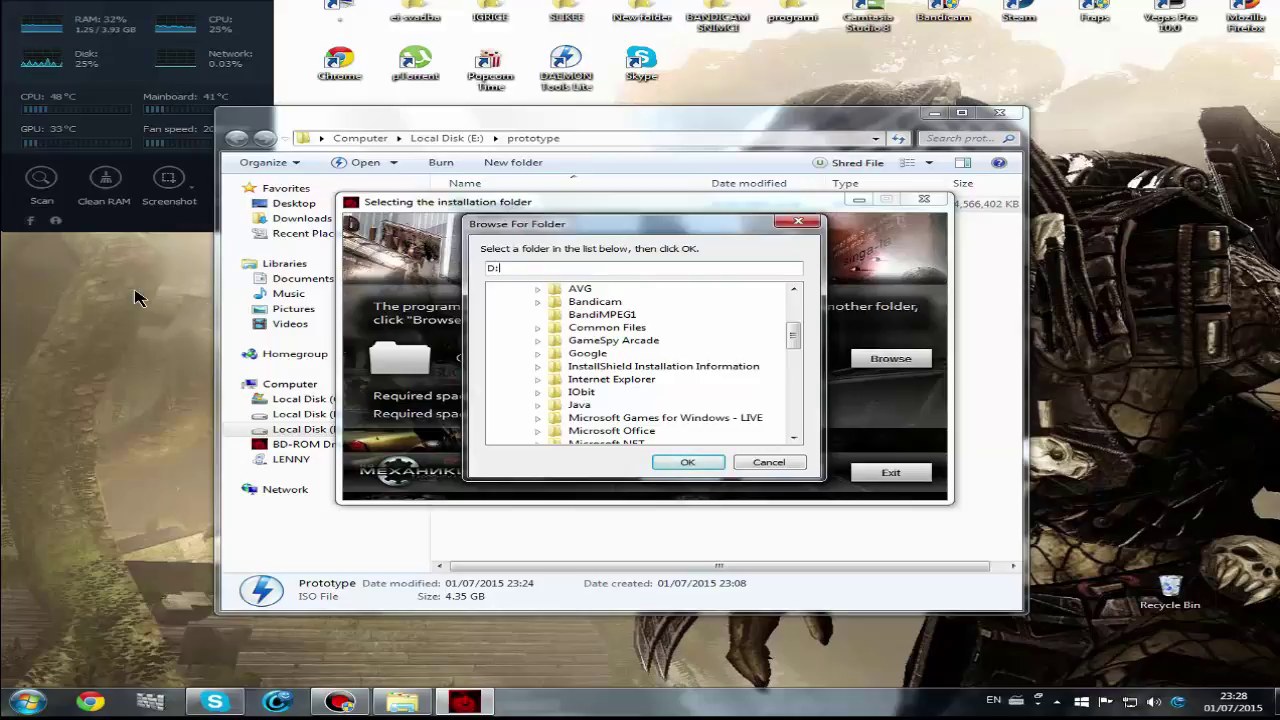
text(\prototype)
click(690, 463)
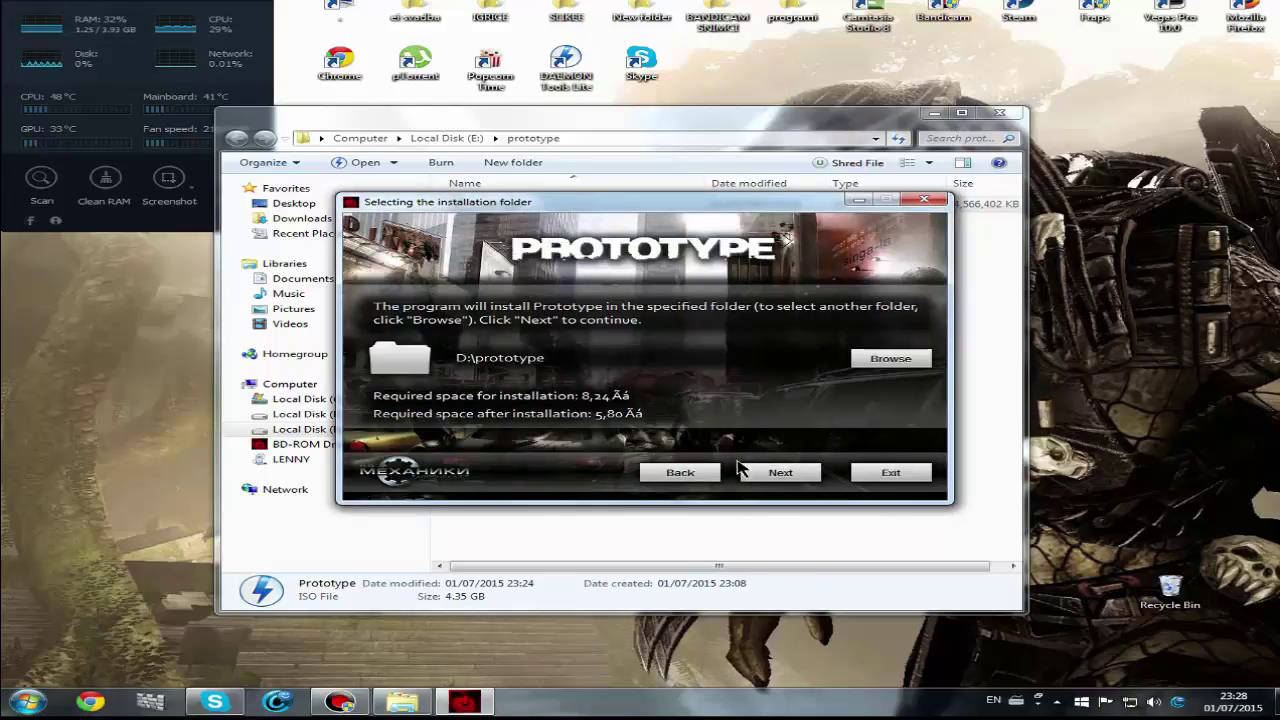
click(780, 476)
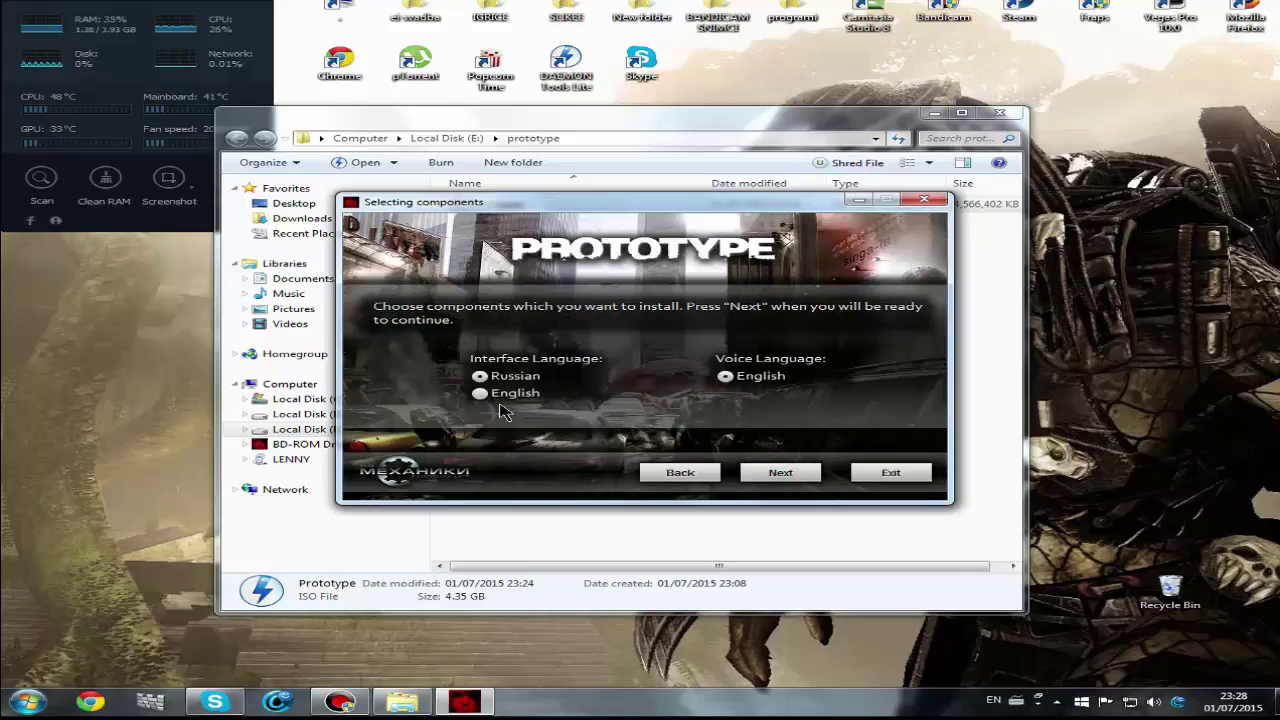
Choose English as the interface language for the Prototype installation and continue to the Start menu folder page.
click(520, 395)
click(514, 376)
click(536, 396)
click(768, 468)
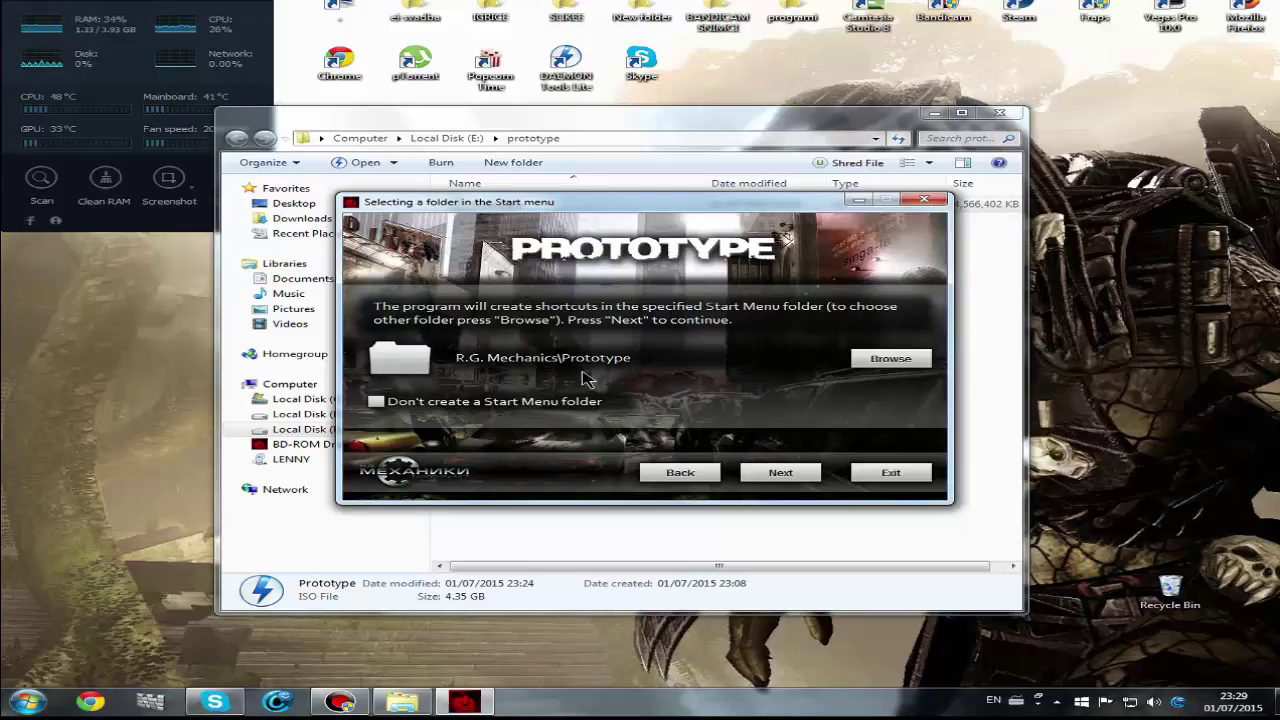
Skip the Start menu folder and start the installation with the desktop shortcut, DirectX and Microsoft Visual C++ Redist tasks selected.
click(378, 404)
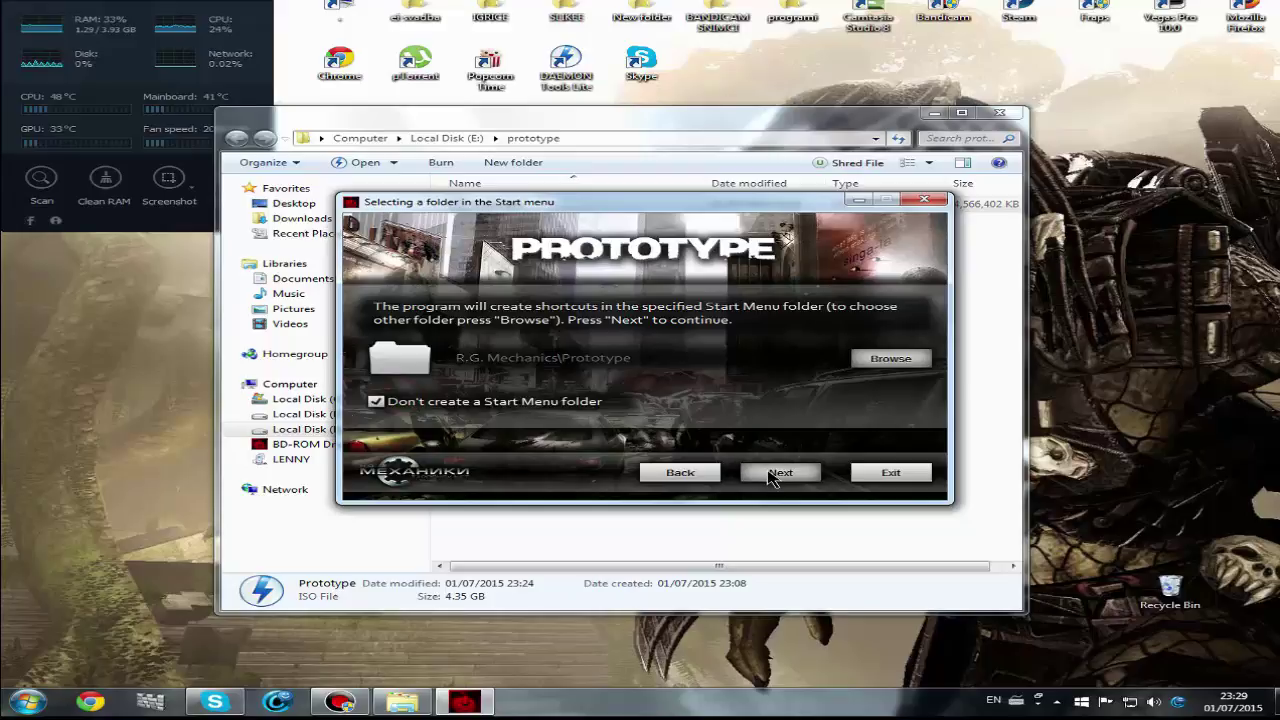
click(772, 476)
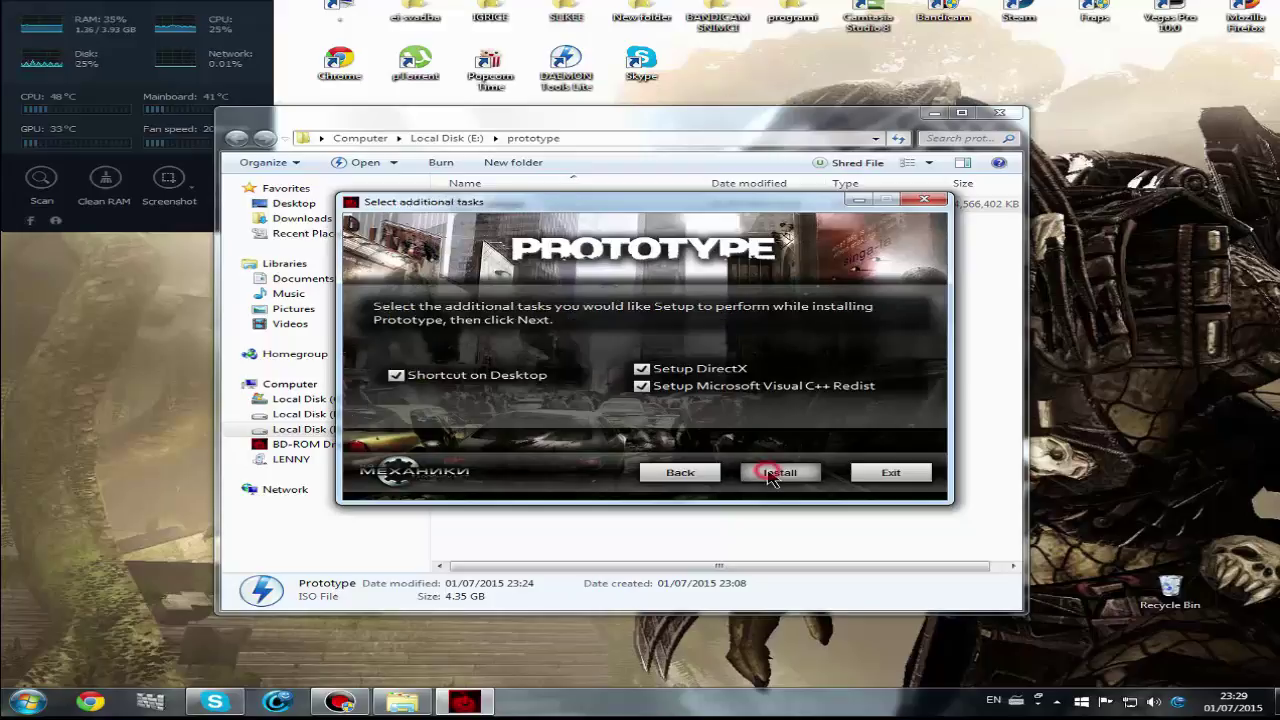
click(396, 376)
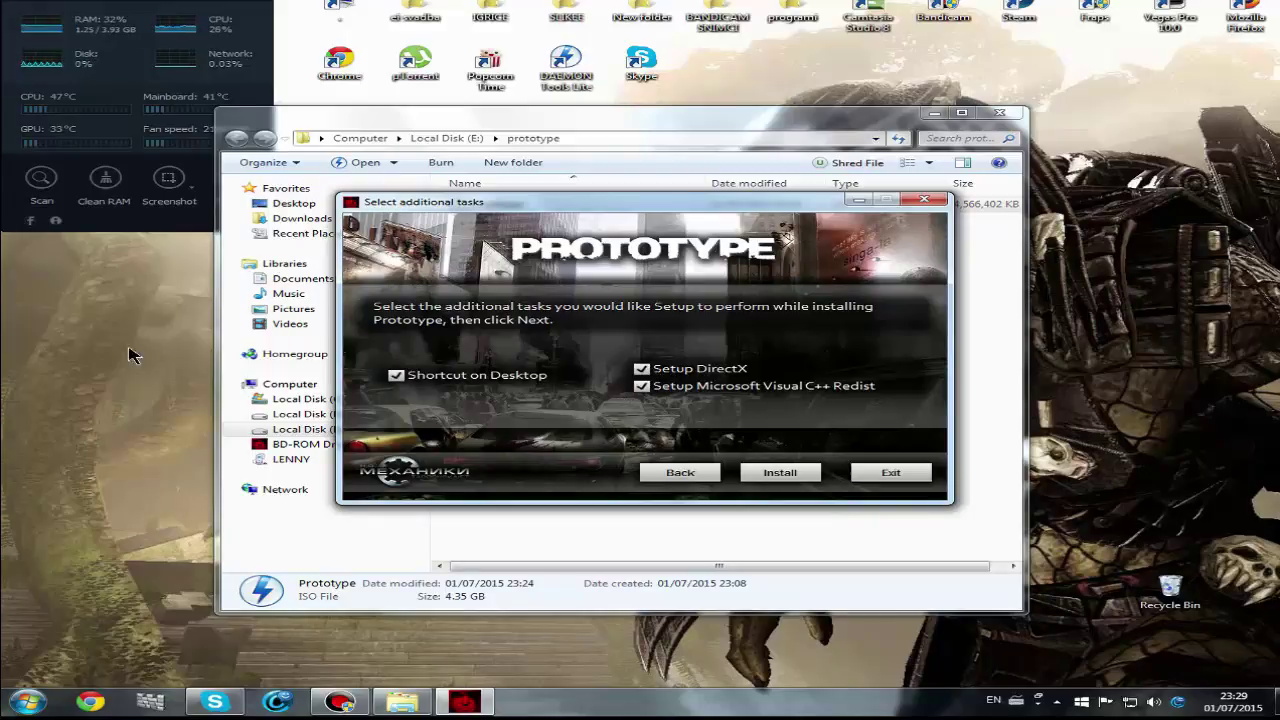
click(826, 62)
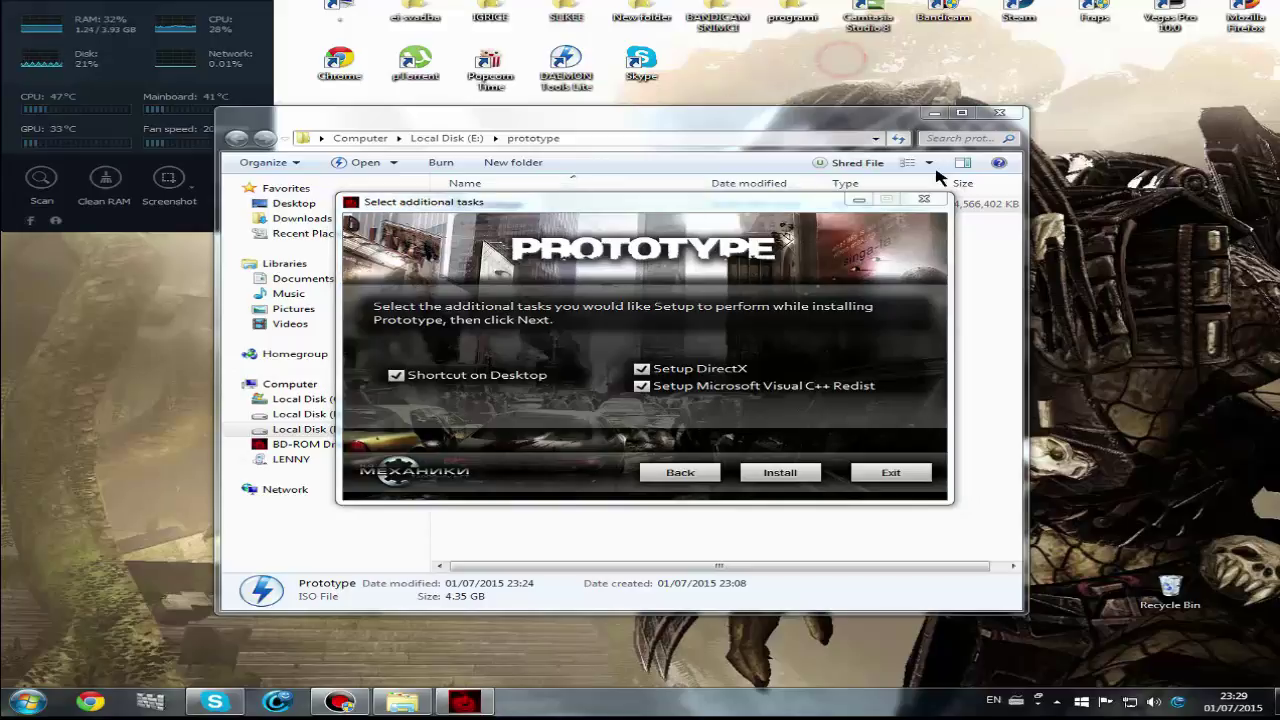
click(779, 473)
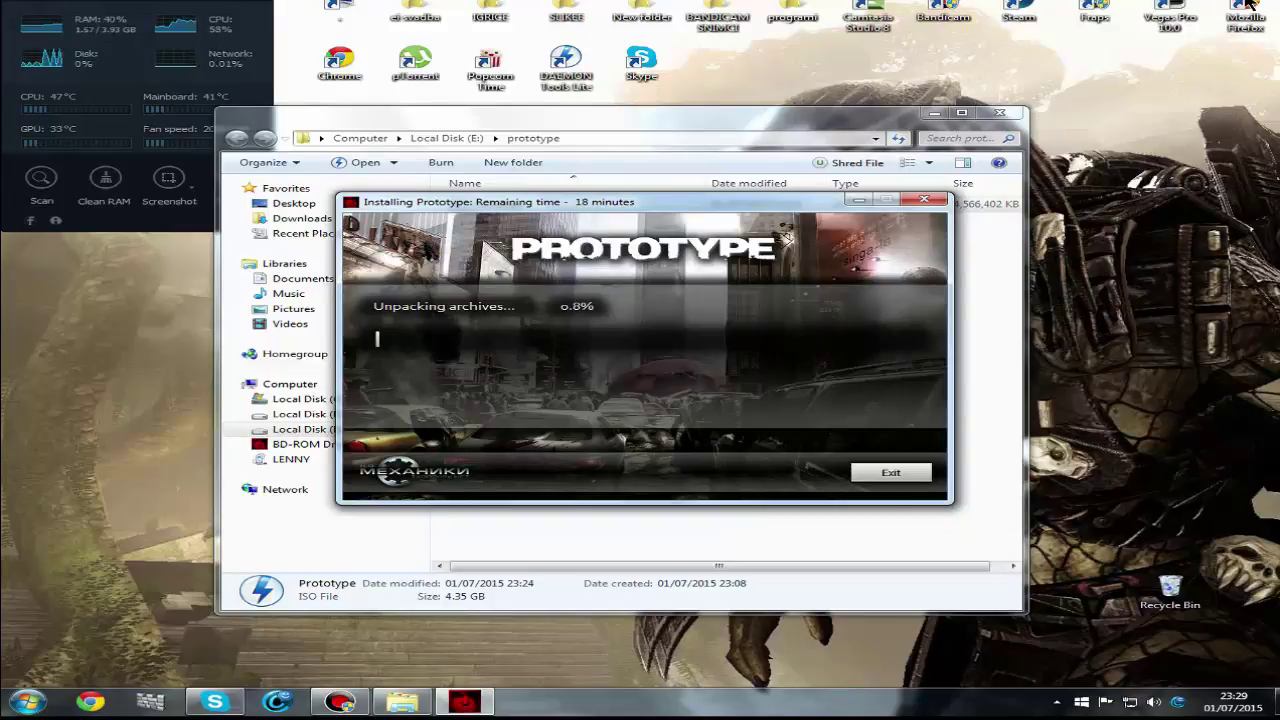
click(1188, 680)
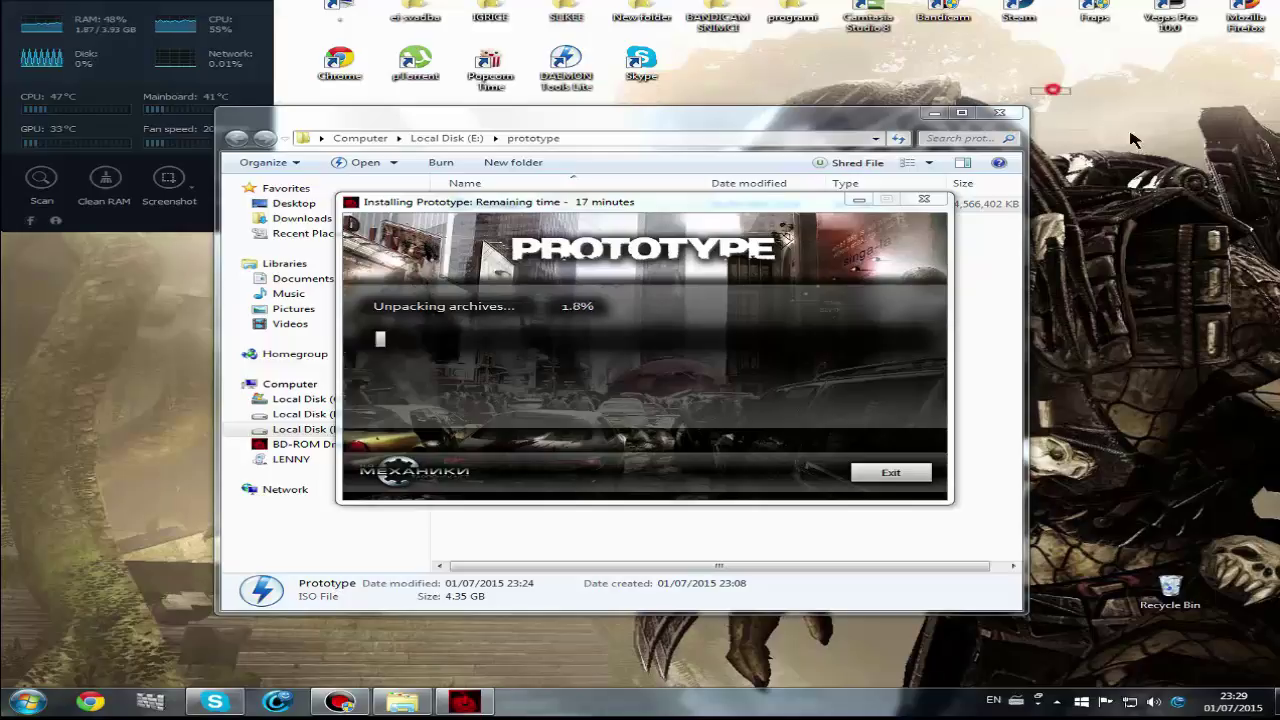
drag(1032, 90, 1226, 690)
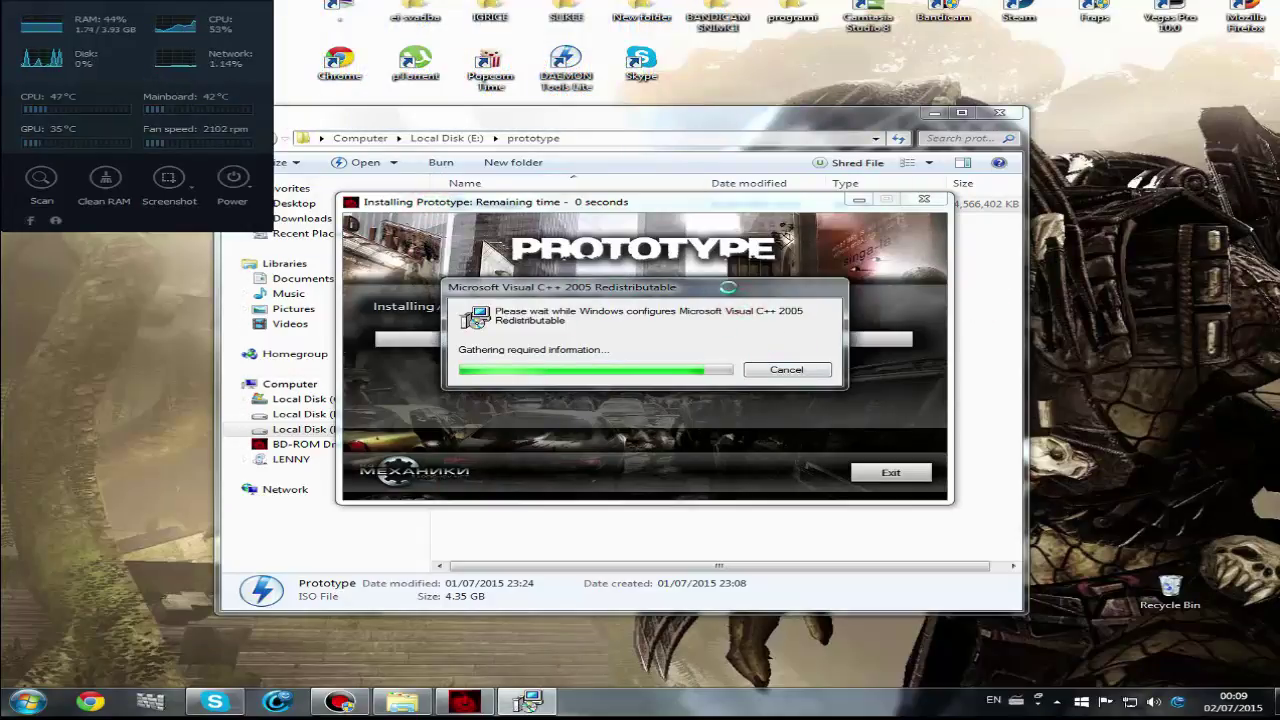
drag(740, 299, 743, 331)
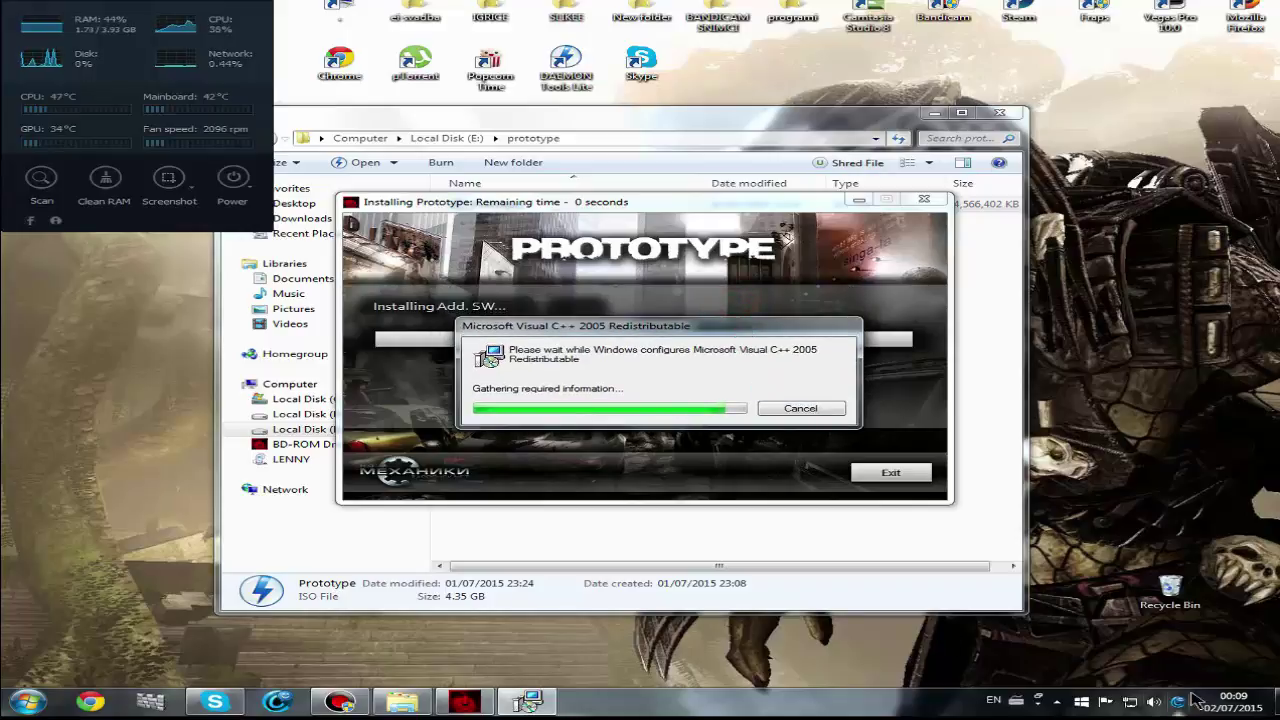
mouse_move(1238, 708)
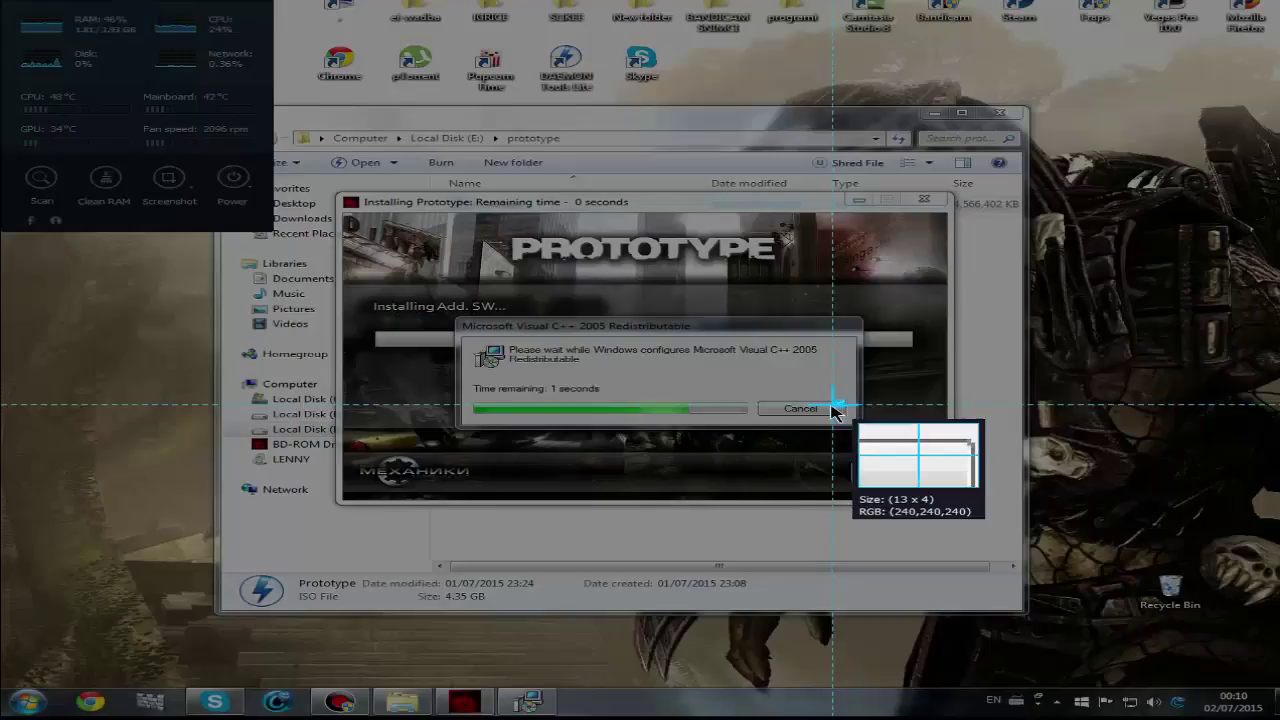
drag(750, 430, 765, 415)
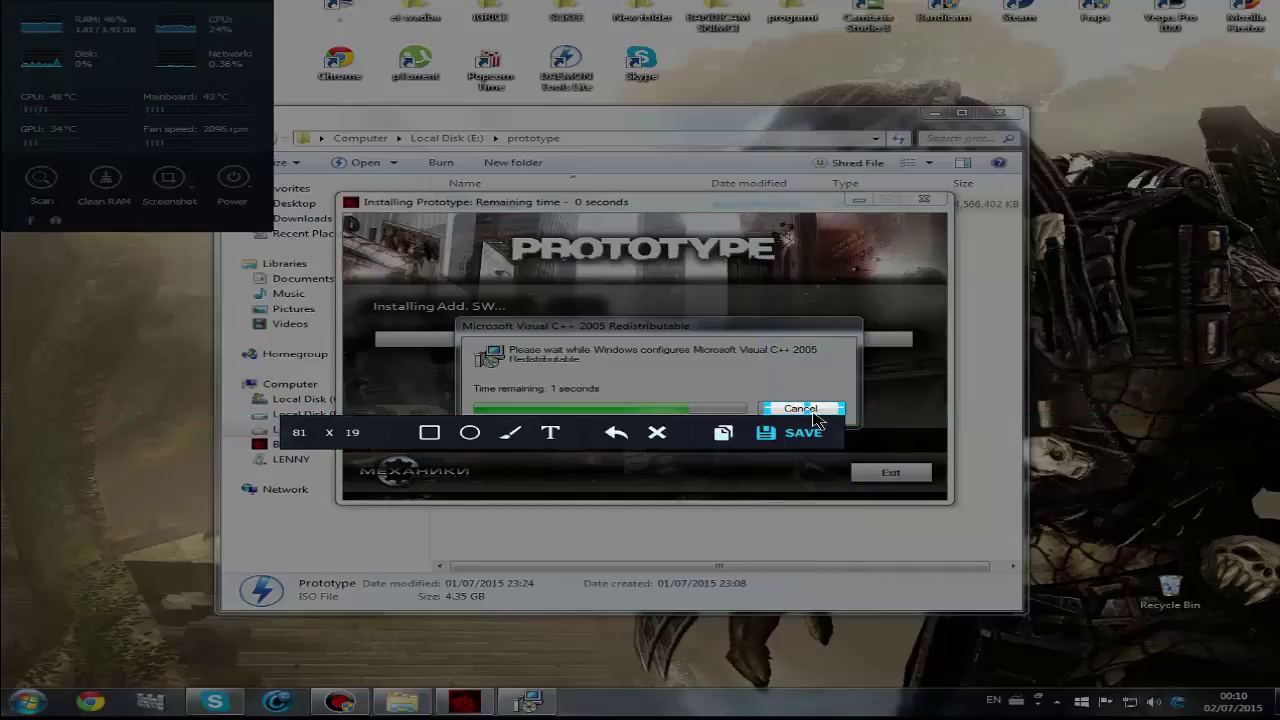
click(657, 432)
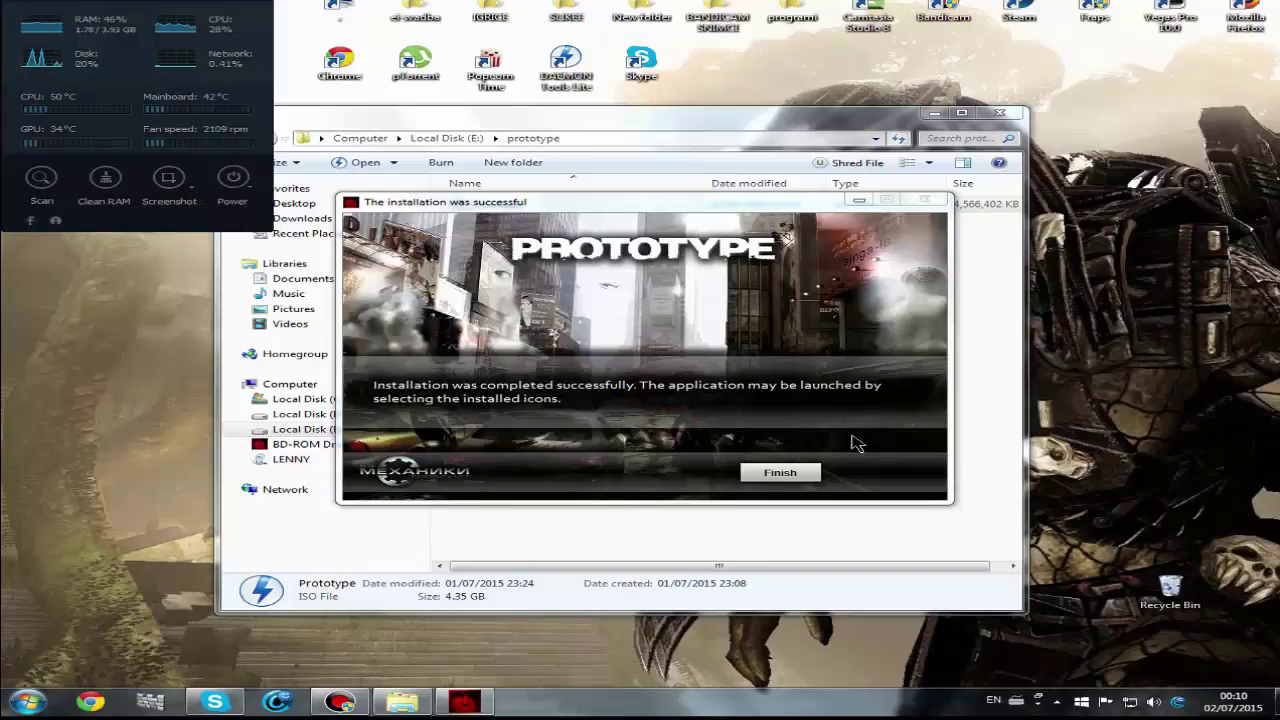
Put the prototype folder window out of the way and finish the Prototype install wizard.
click(995, 115)
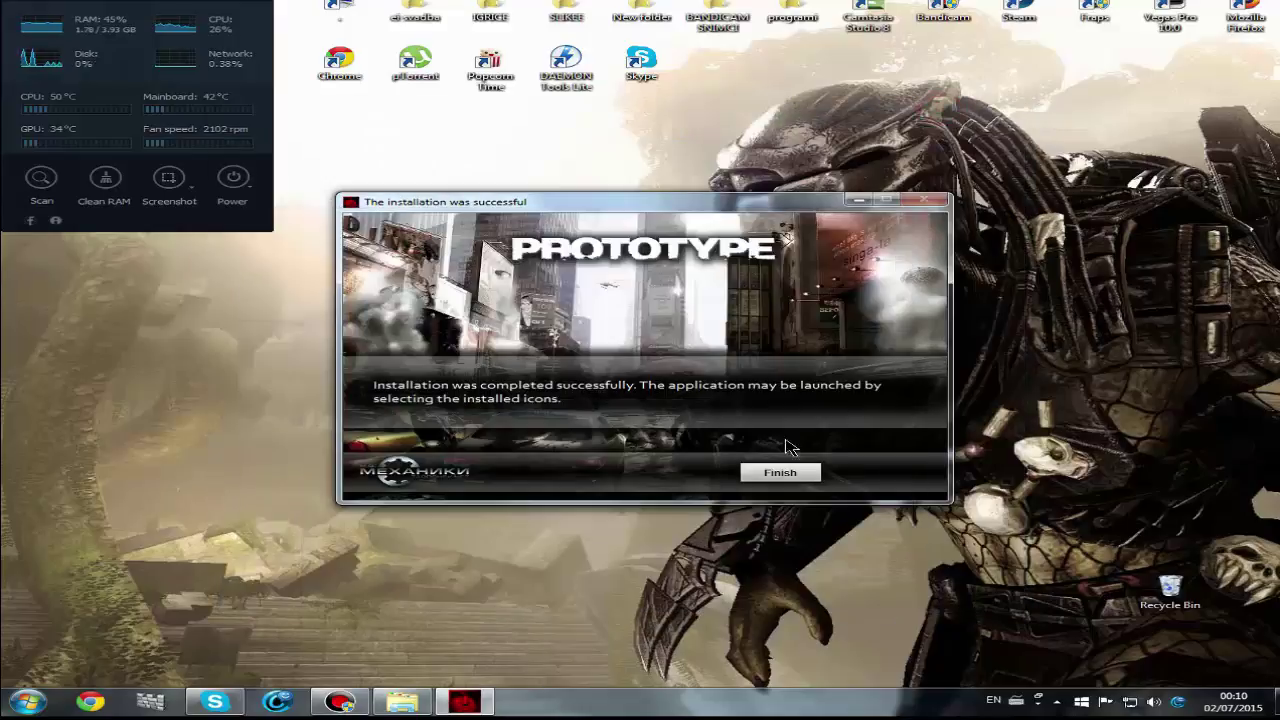
click(779, 473)
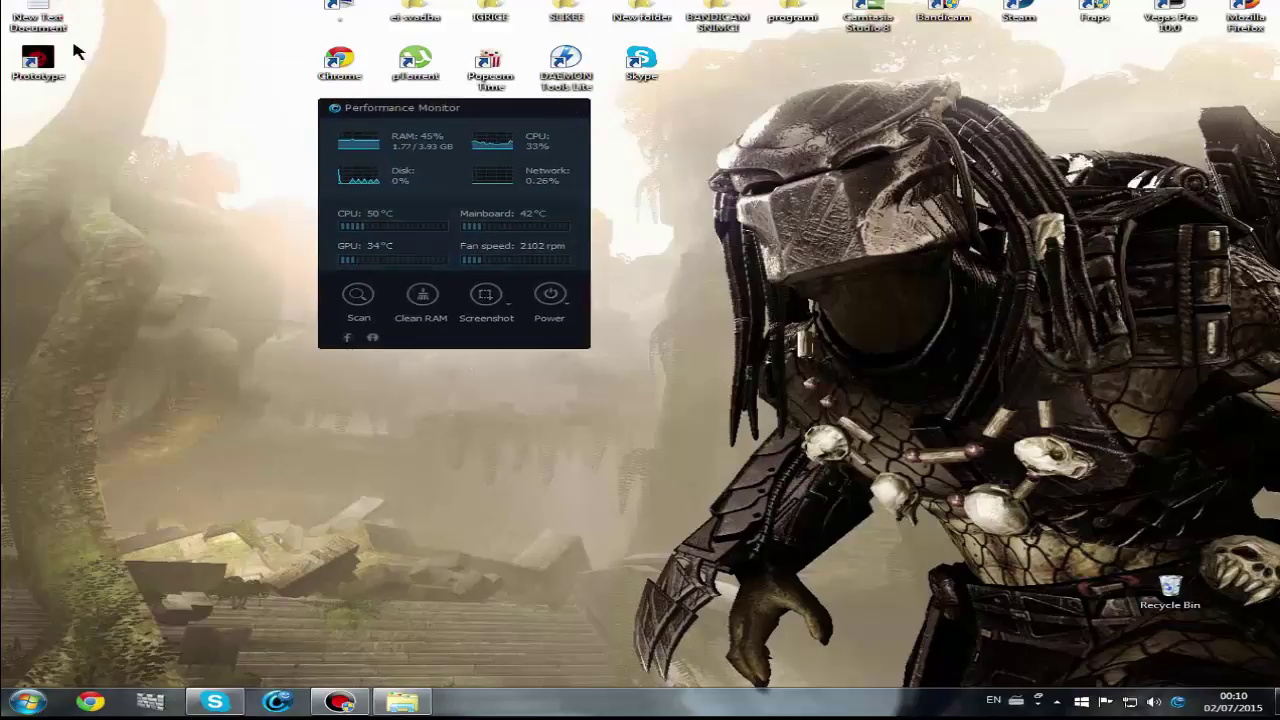
Move the Prototype shortcut below the Skype icon and the Performance Monitor widget into the desktop's upper-left corner.
drag(66, 48, 672, 100)
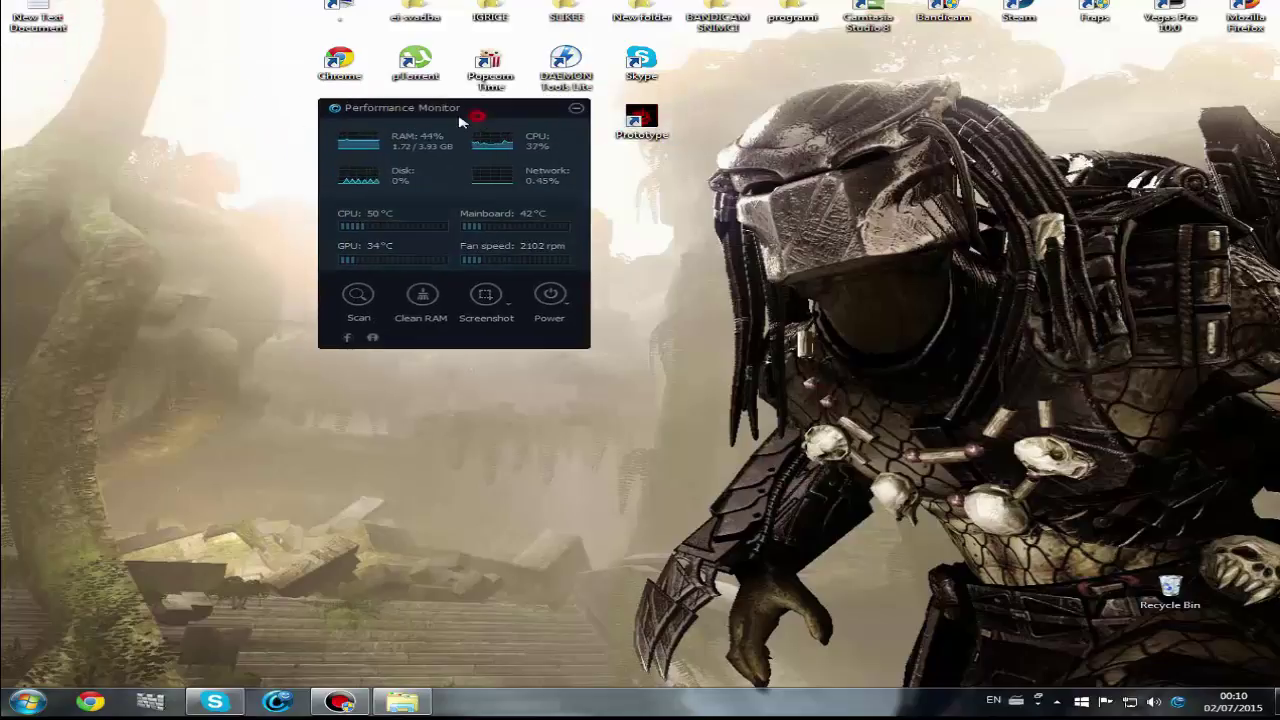
drag(475, 118, 158, 3)
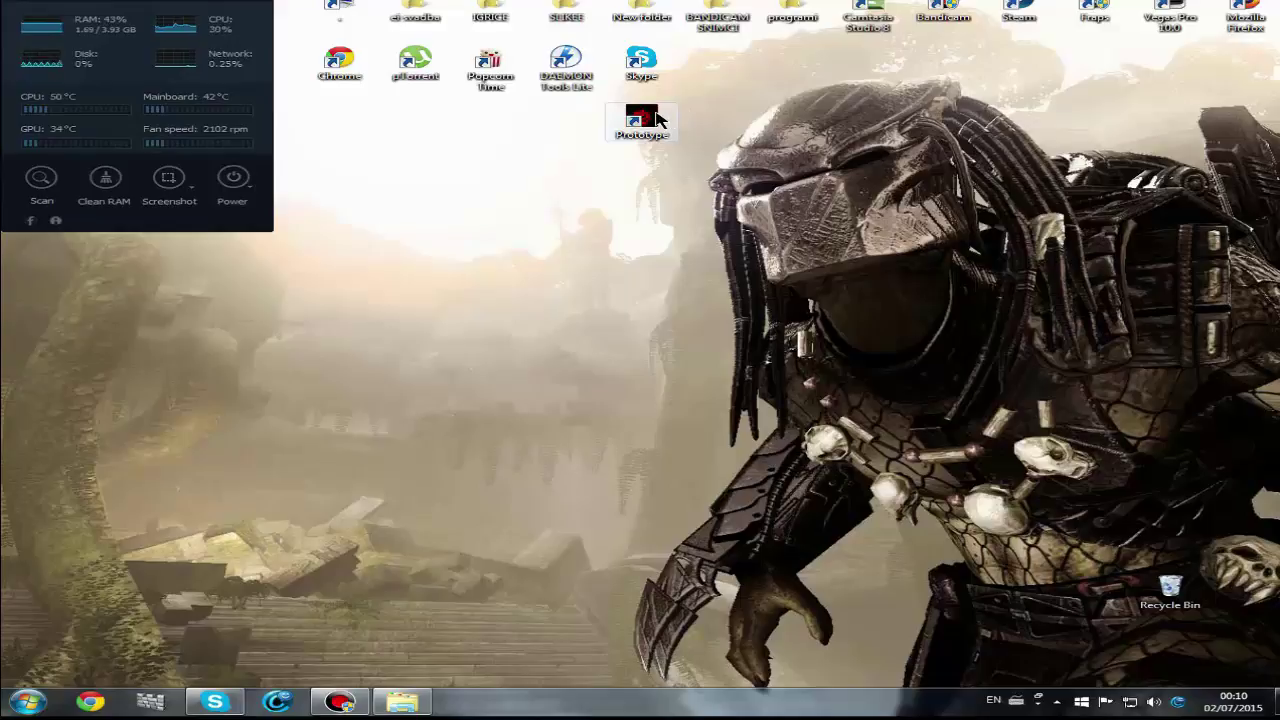
Launch Prototype from its desktop shortcut and clear the prototype folder window off the desktop.
double_click(655, 116)
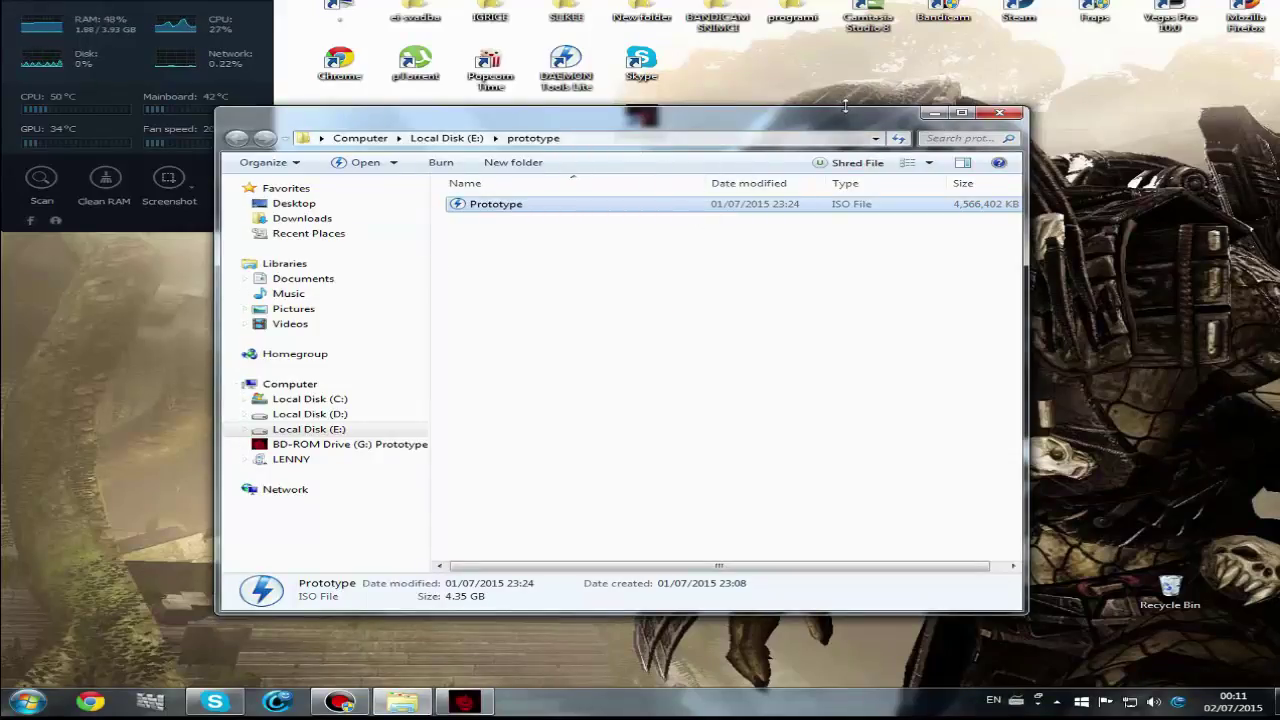
click(933, 114)
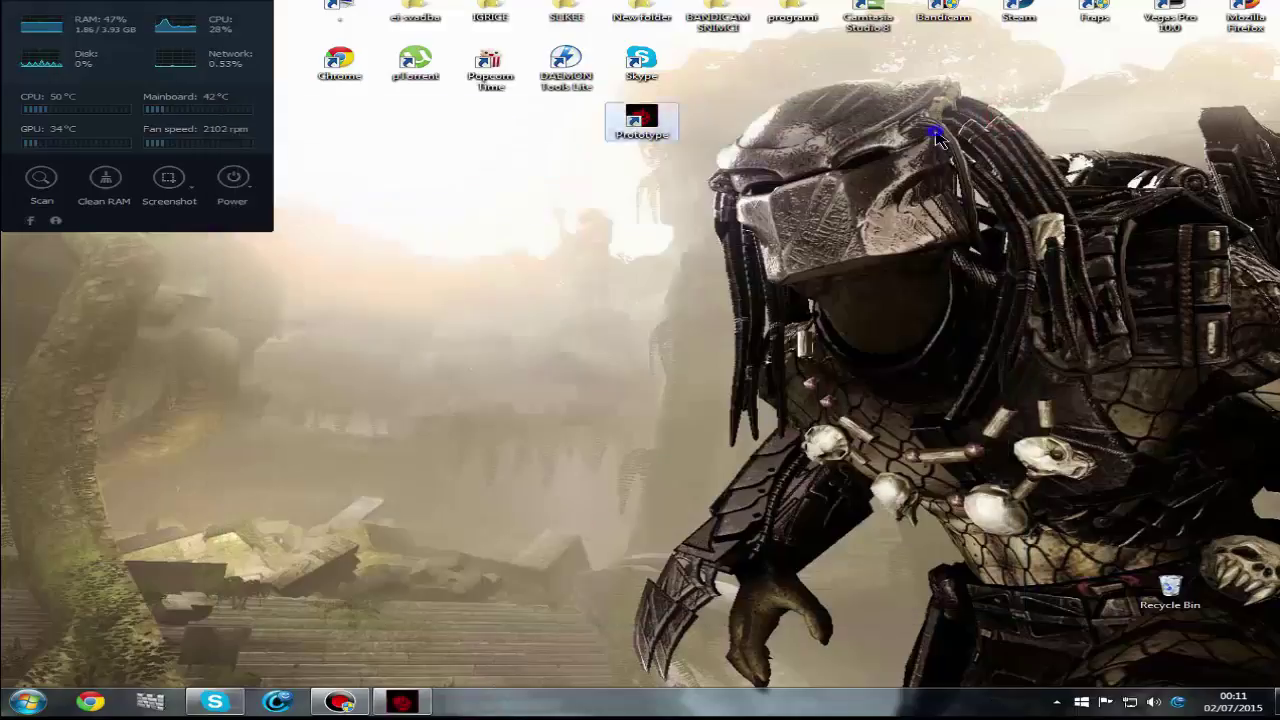
Place the Prototype shortcut beside the Skype icon and refresh the desktop.
right_click(937, 134)
click(1043, 193)
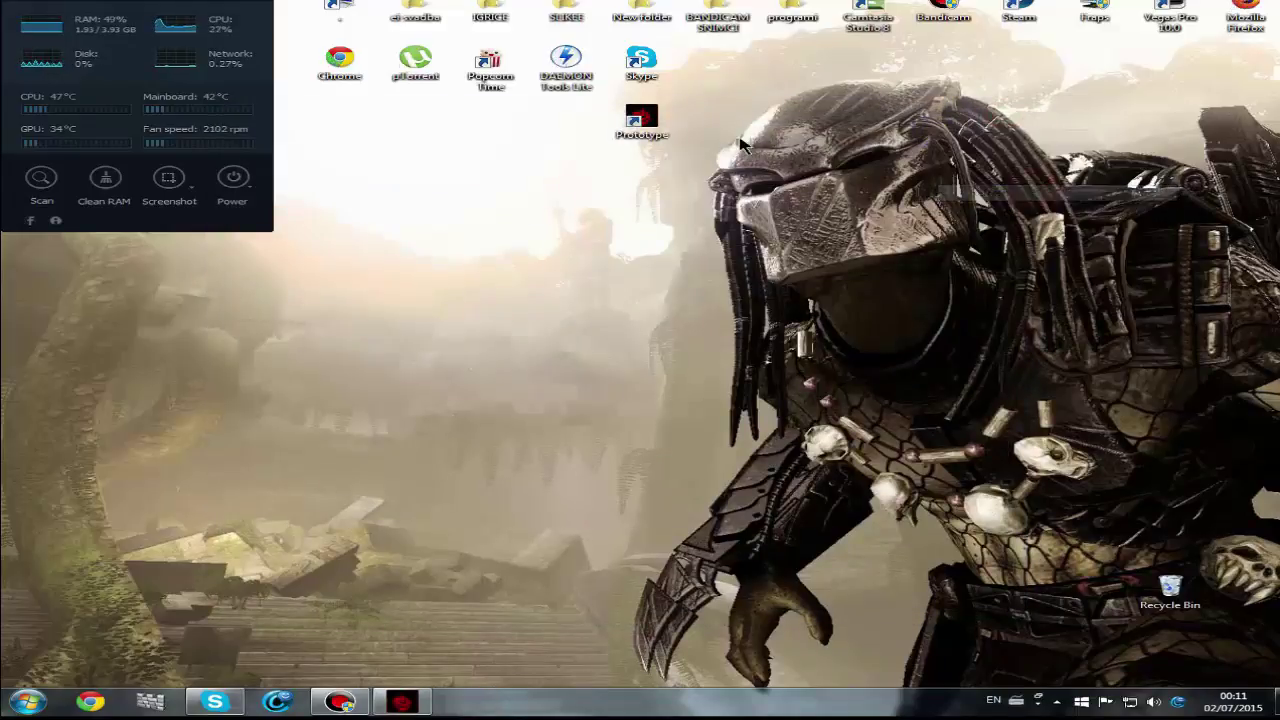
drag(641, 122, 717, 64)
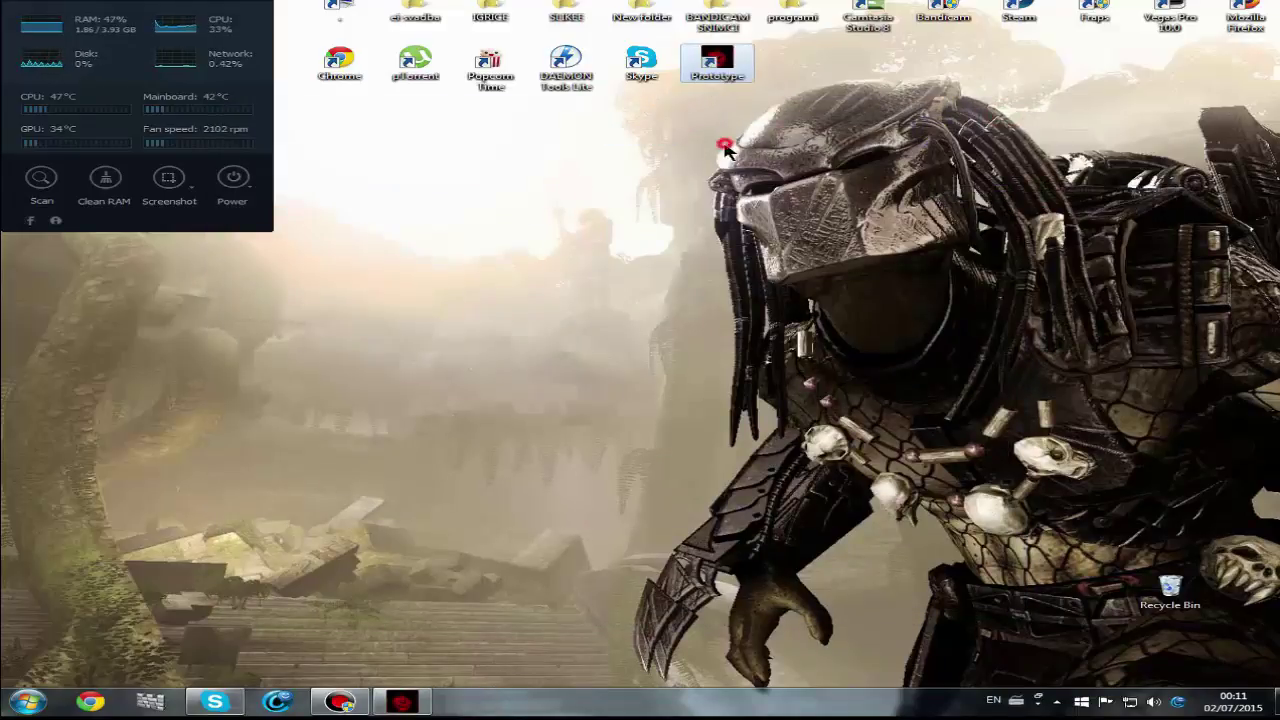
right_click(692, 144)
click(762, 205)
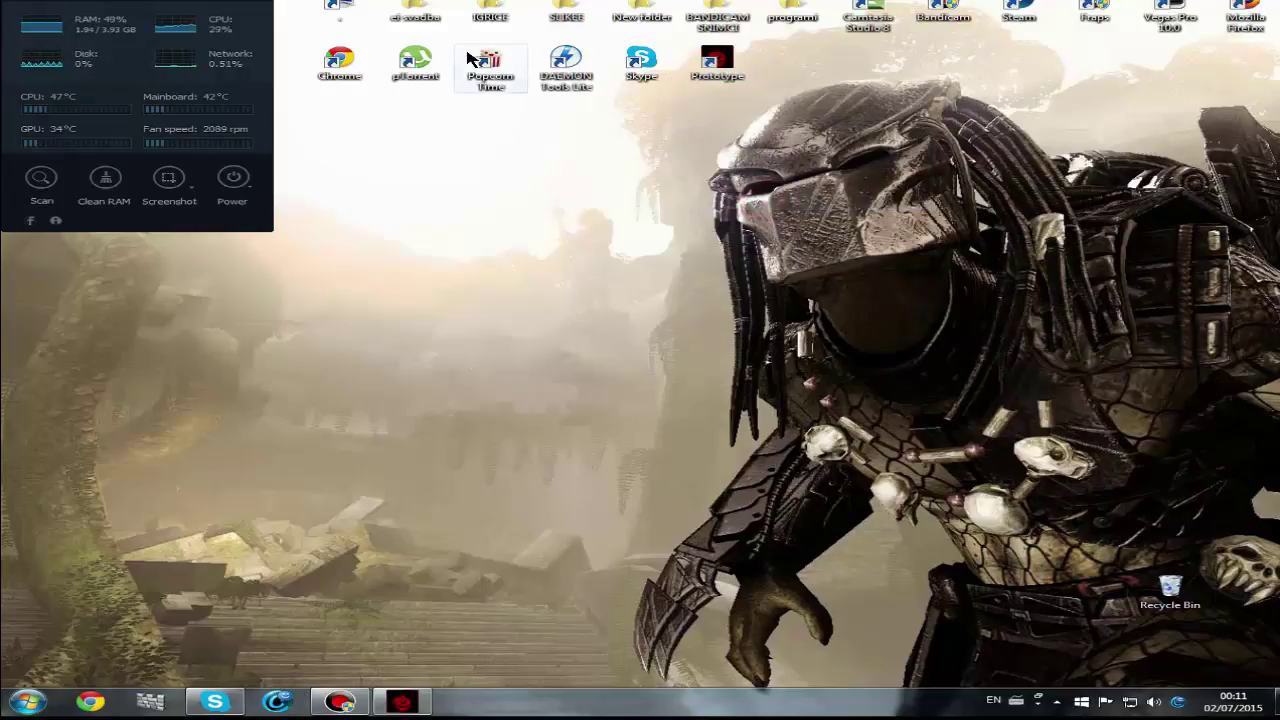
drag(777, 46, 898, 355)
drag(602, 163, 1118, 232)
drag(632, 137, 1060, 266)
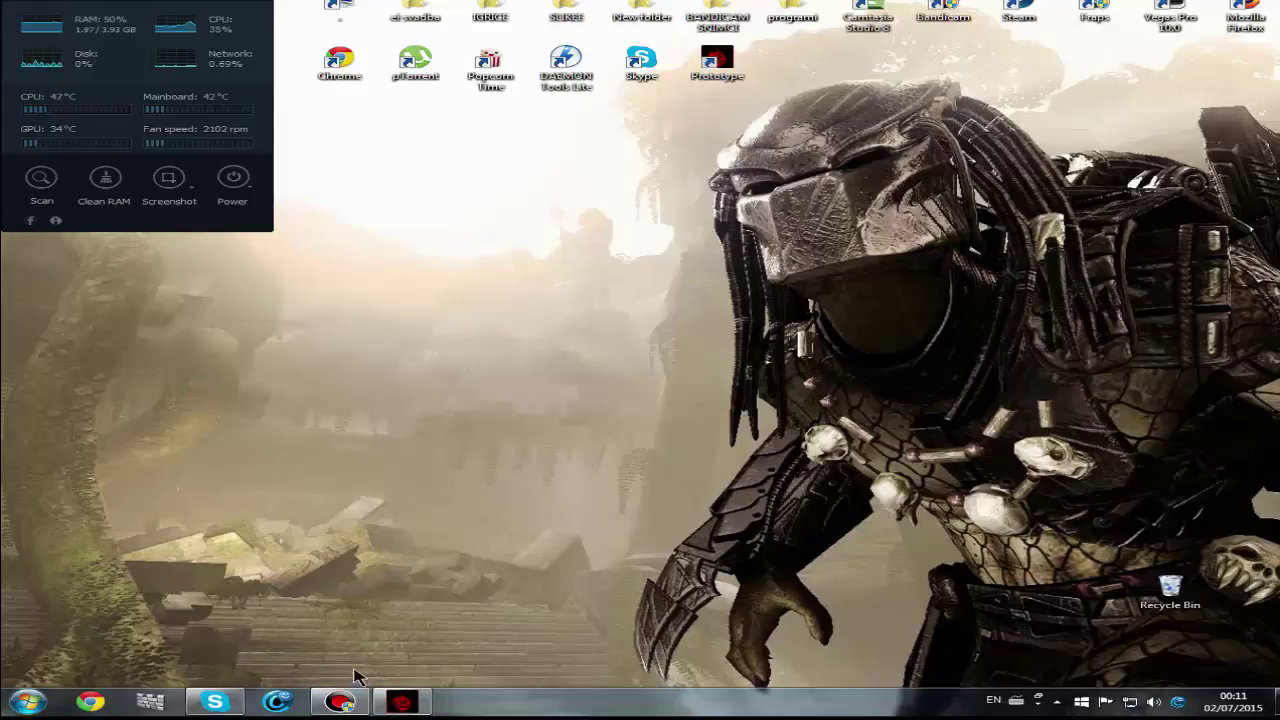